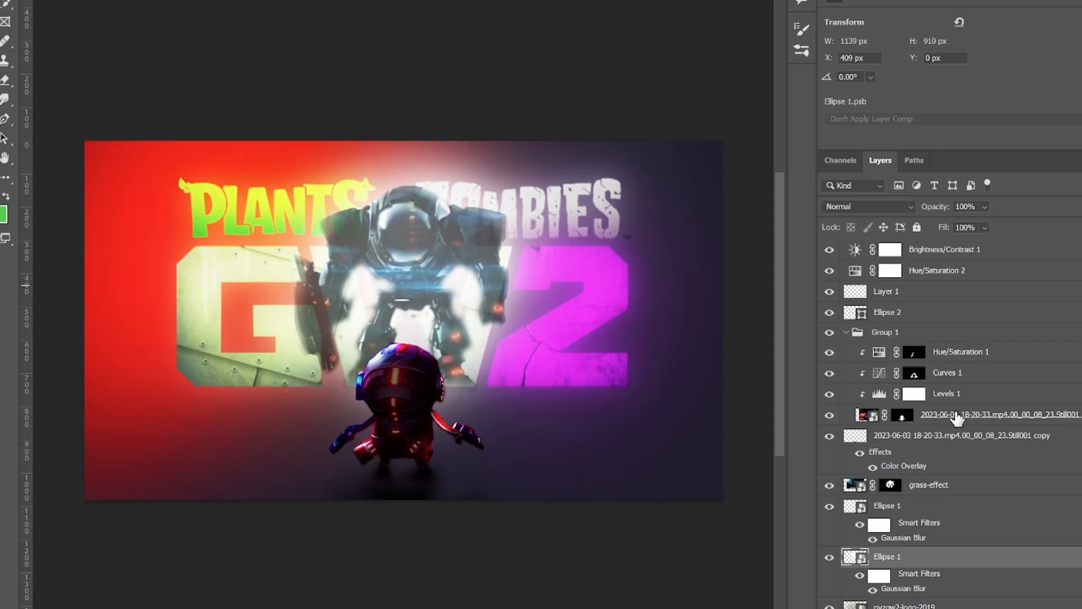
# Step: Show the base pvzgw2-logo-2019 layer and set the blurred logo copy directly above it to Linear Dodge (Add)
pyautogui.scroll(-4, 1080, 479)
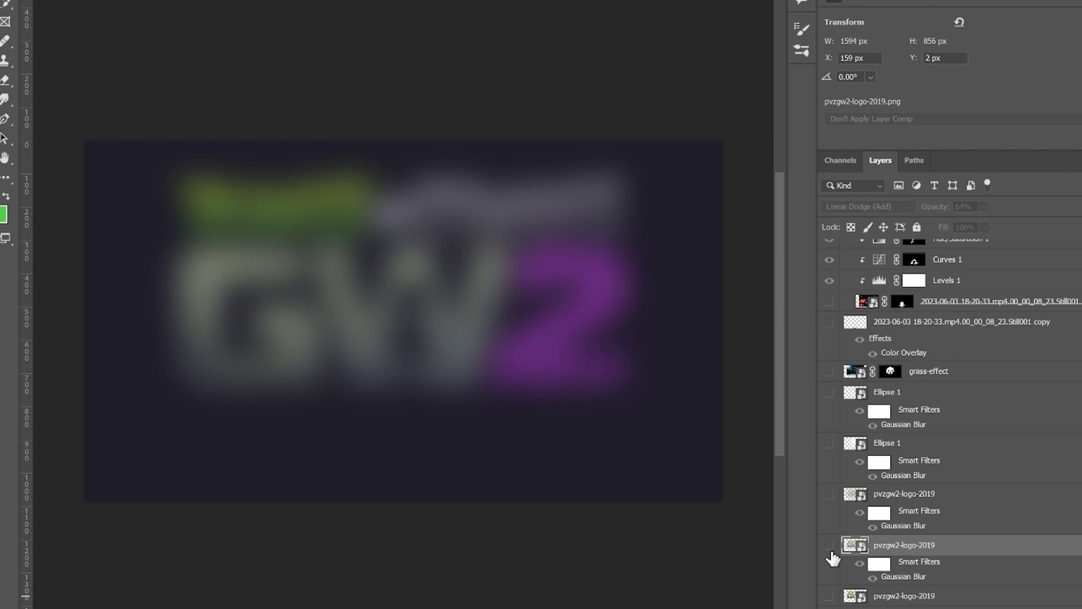
pyautogui.click(829, 544)
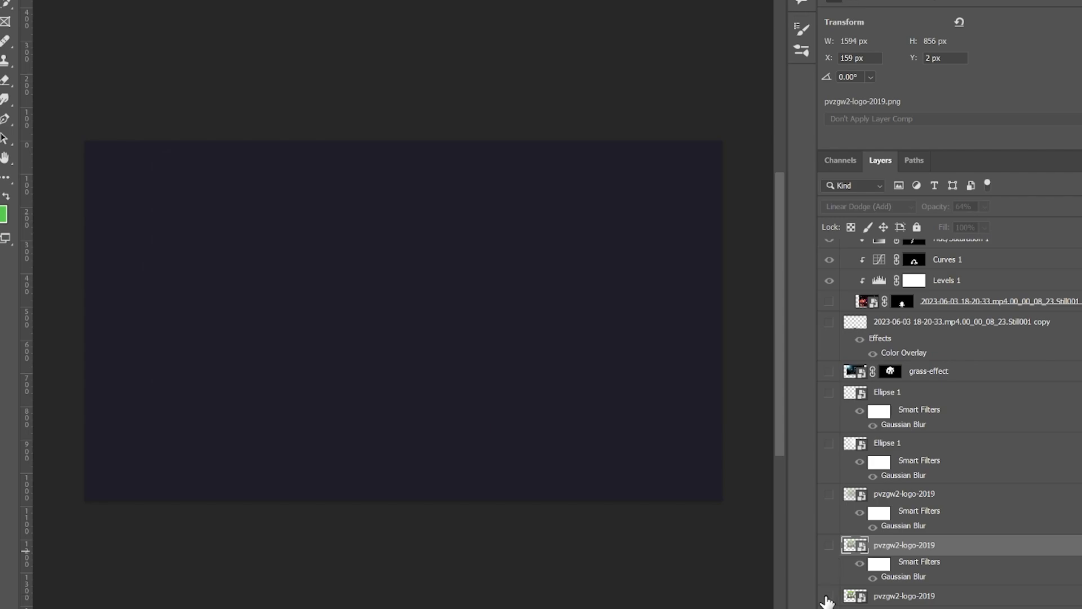
pyautogui.click(830, 596)
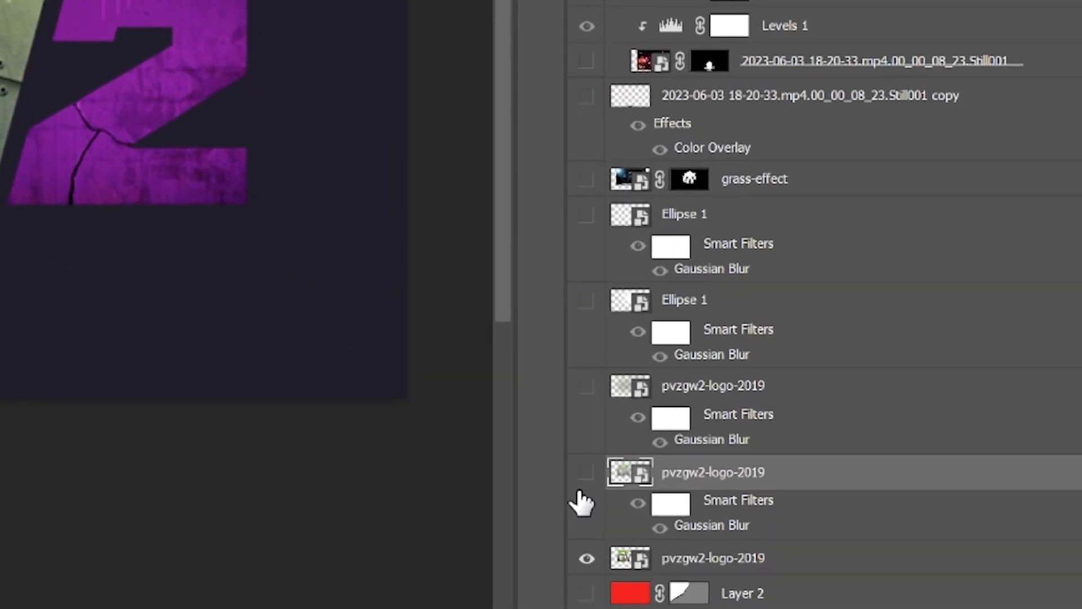
pyautogui.click(868, 207)
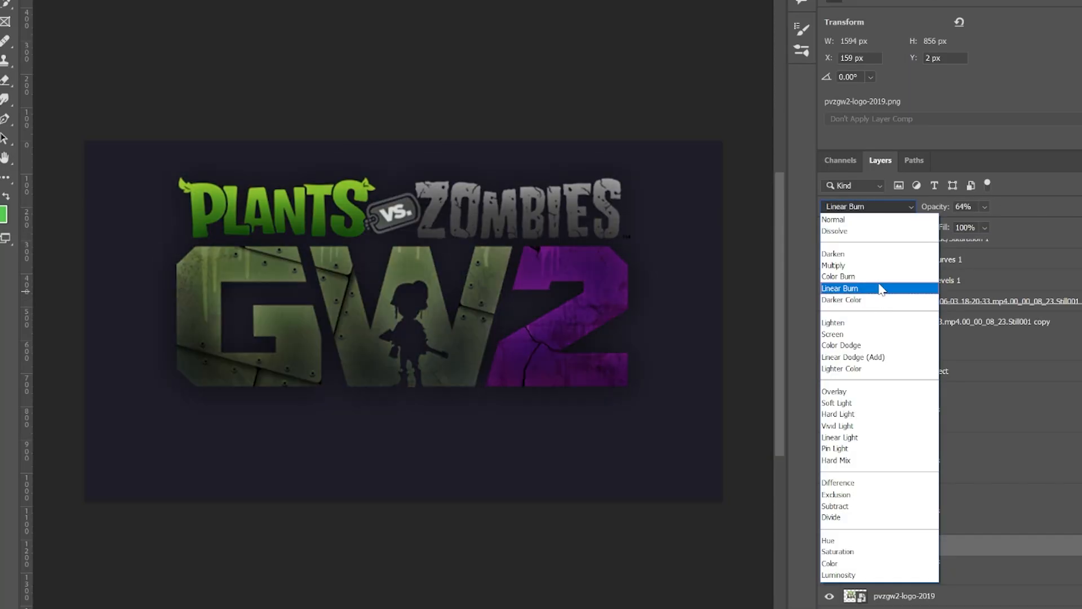
pyautogui.click(888, 357)
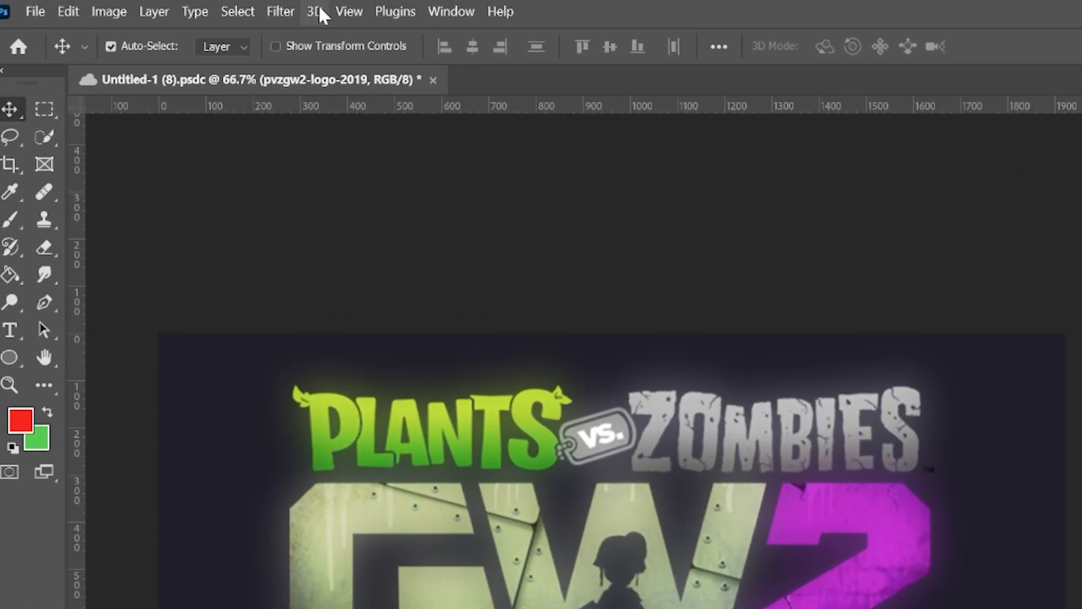
# Step: Apply a Gaussian Blur with a radius of 3.6 pixels to the logo copy directly above the base logo
pyautogui.click(280, 12)
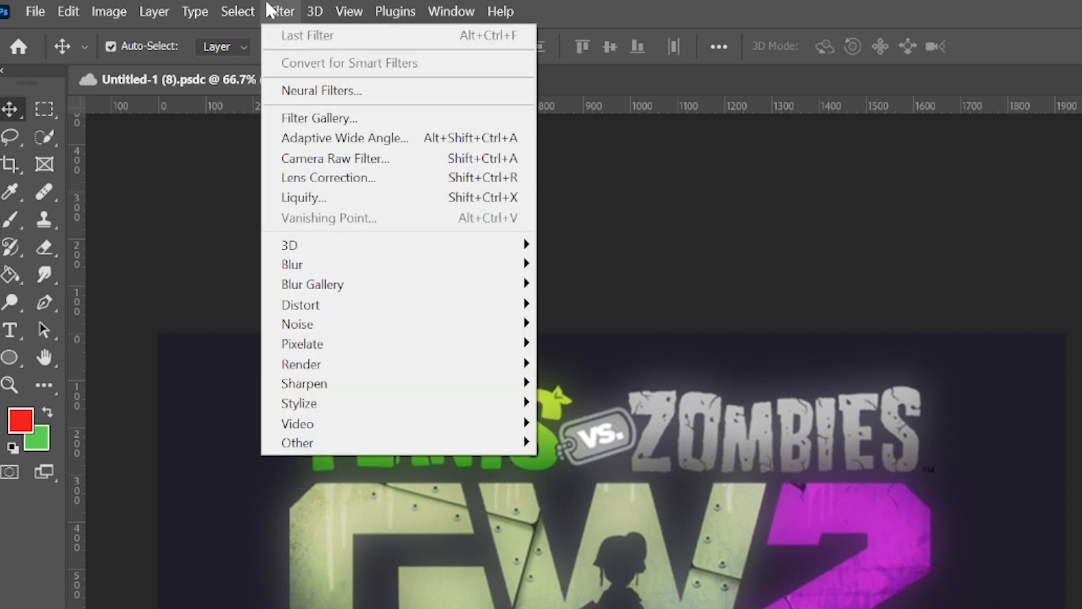
pyautogui.moveTo(444, 266)
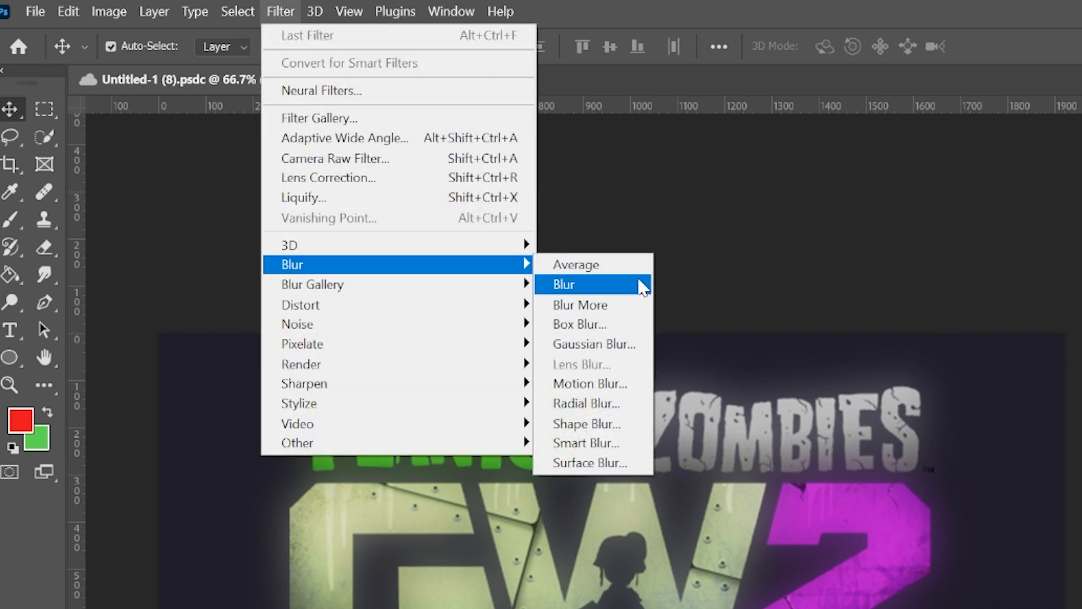
pyautogui.click(629, 351)
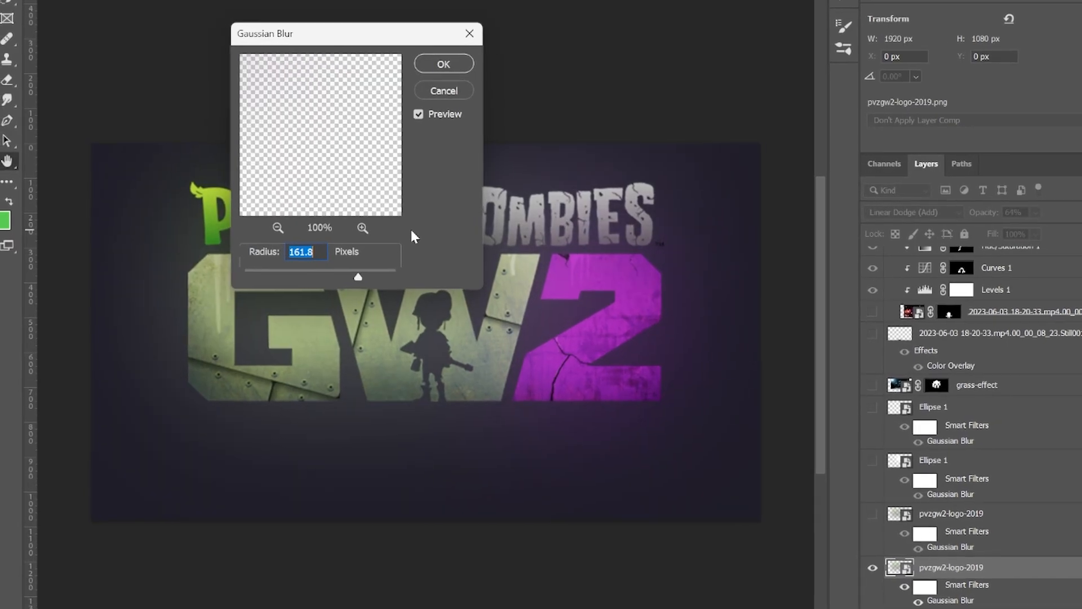
pyautogui.moveTo(357, 273); pyautogui.dragTo(297, 301)
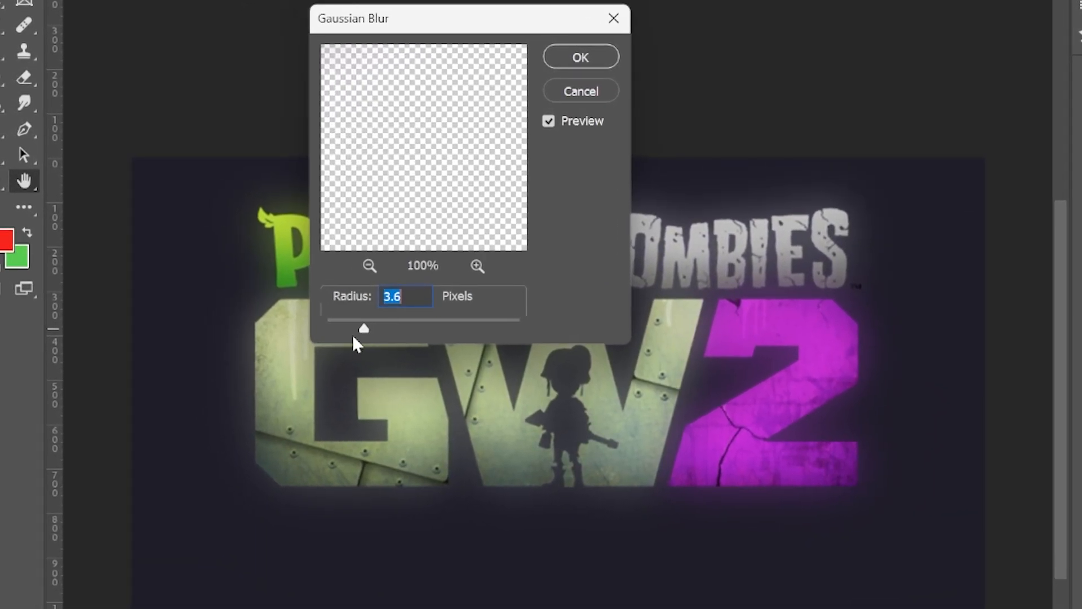
pyautogui.press('Return')
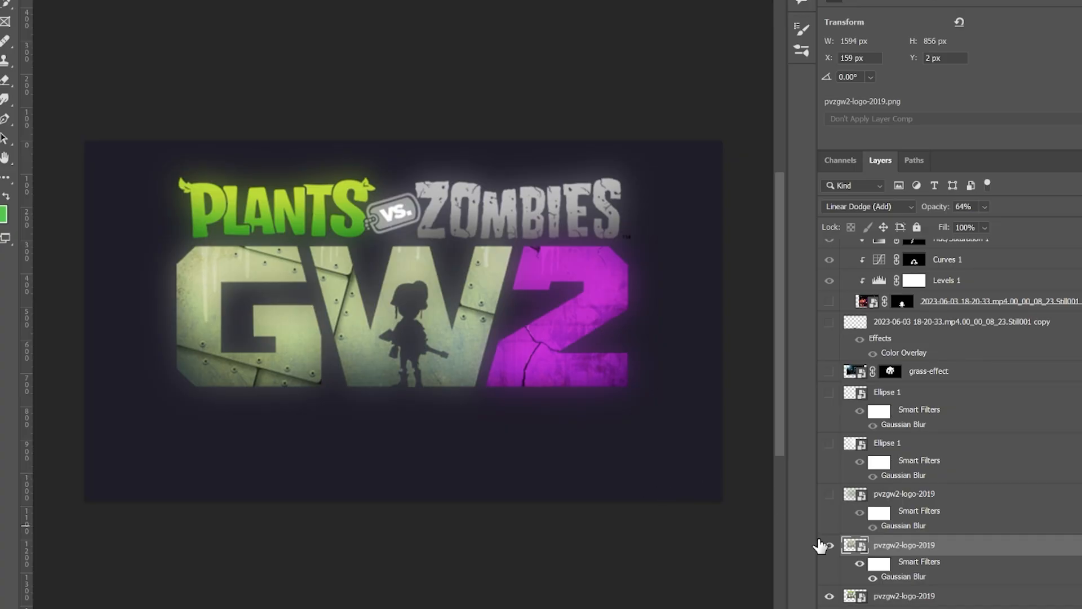
# Step: Apply a 176.2-pixel Gaussian Blur to the uppermost logo copy and toggle that layer's visibility to compare the glow
pyautogui.doubleClick(902, 525)
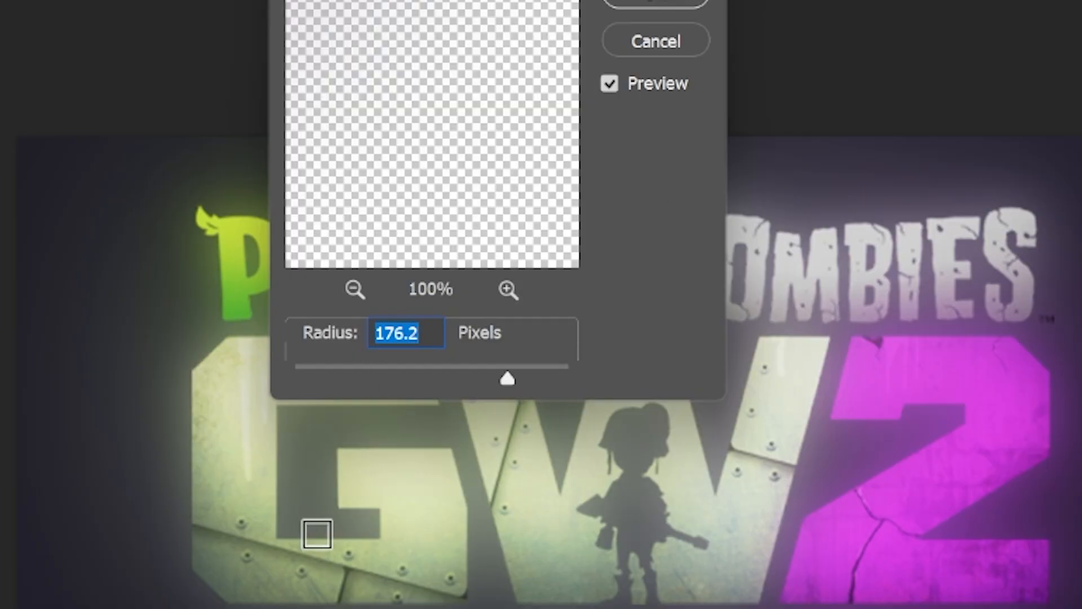
pyautogui.press('Return')
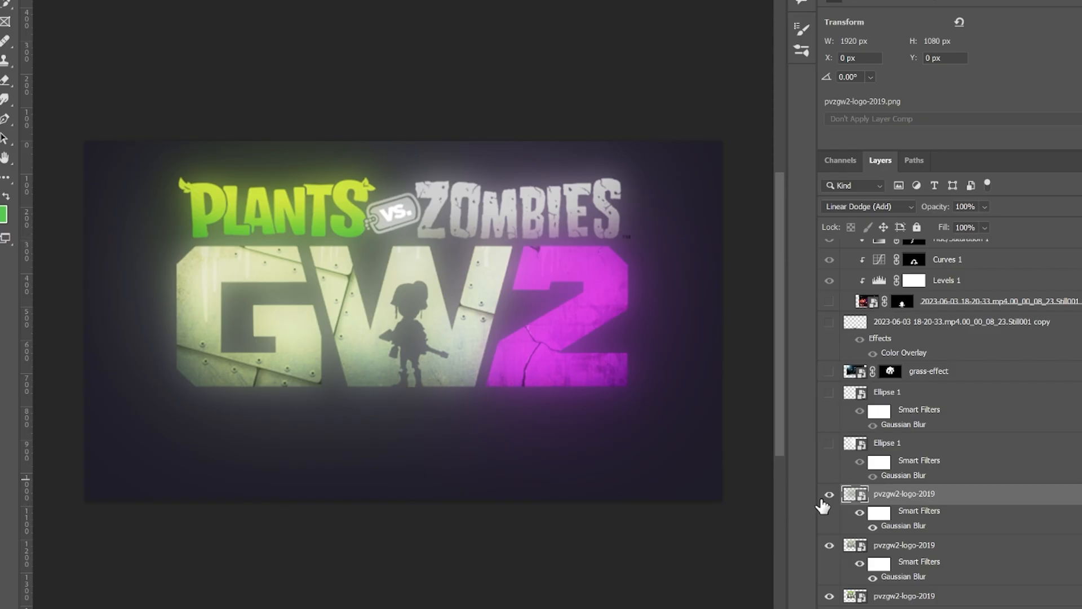
pyautogui.click(830, 495)
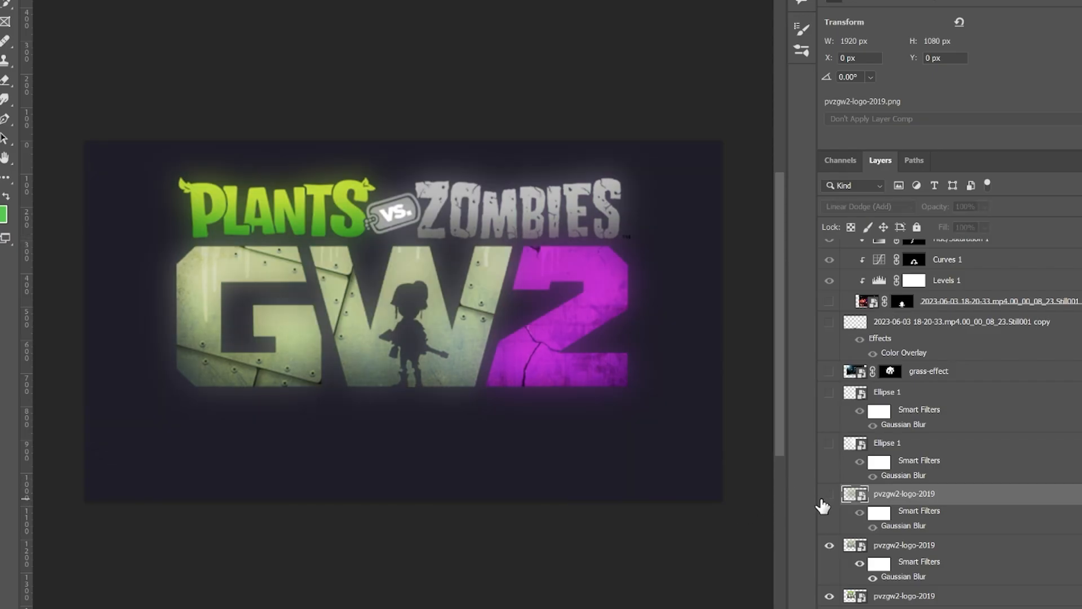
pyautogui.click(828, 496)
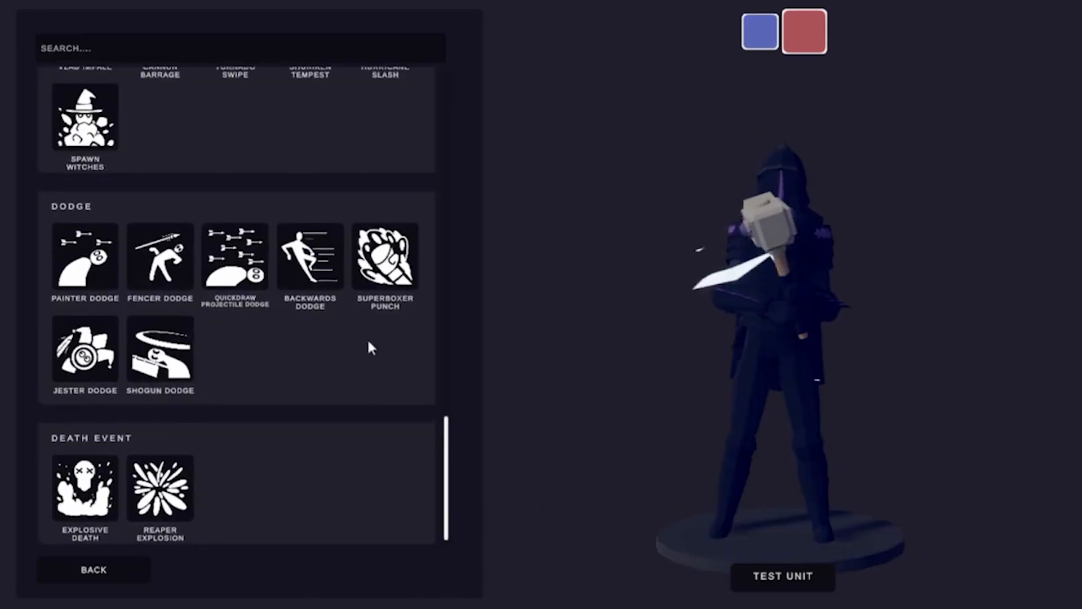
pyautogui.click(85, 485)
pyautogui.click(170, 305)
pyautogui.scroll(1, 280, 341)
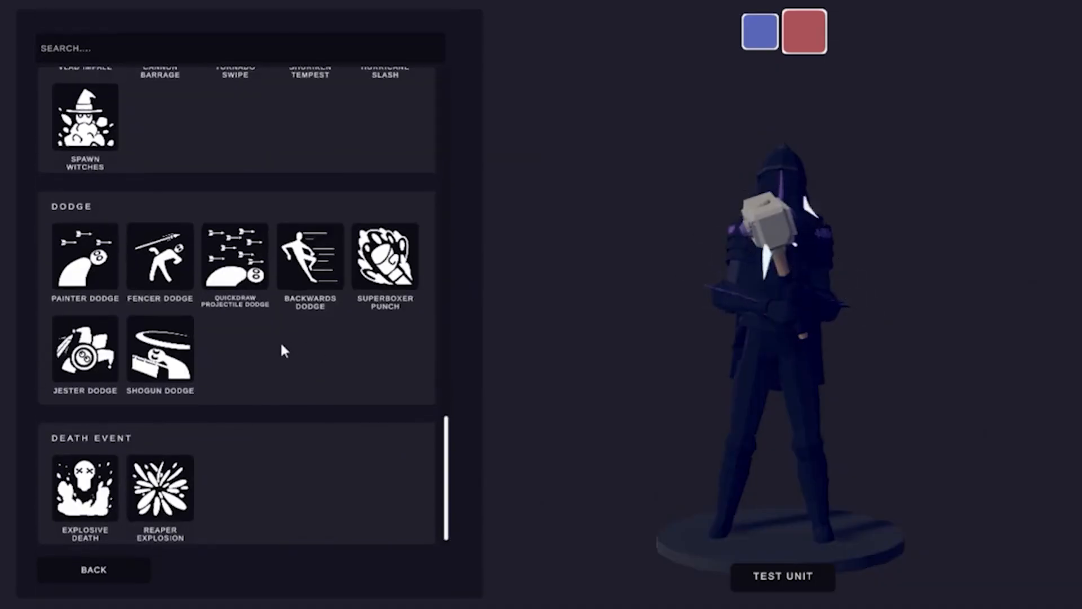
pyautogui.scroll(5, 284, 351)
pyautogui.click(82, 355)
pyautogui.click(218, 294)
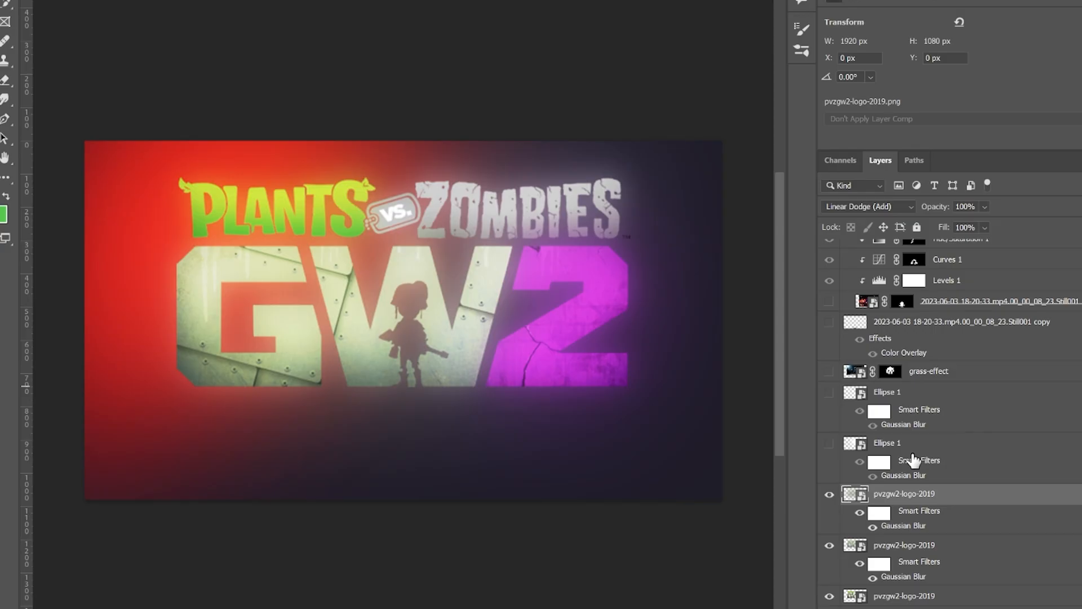
# Step: Show the character still layer in Group 1 and temporarily disable its layer mask to compare it with the unmasked screenshot
pyautogui.hotkey('alt', '[')
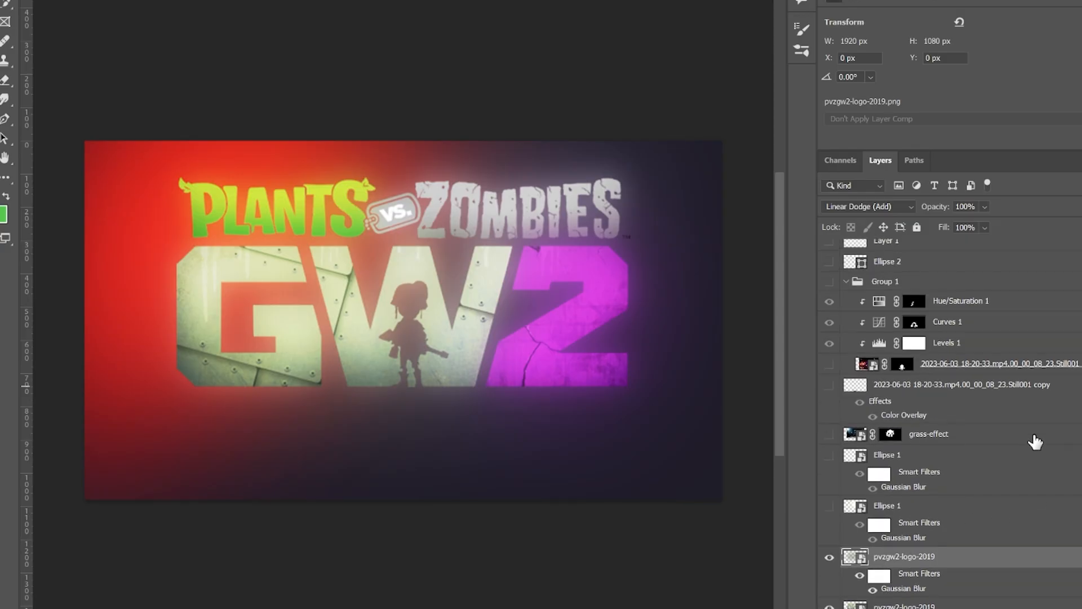
pyautogui.click(829, 364)
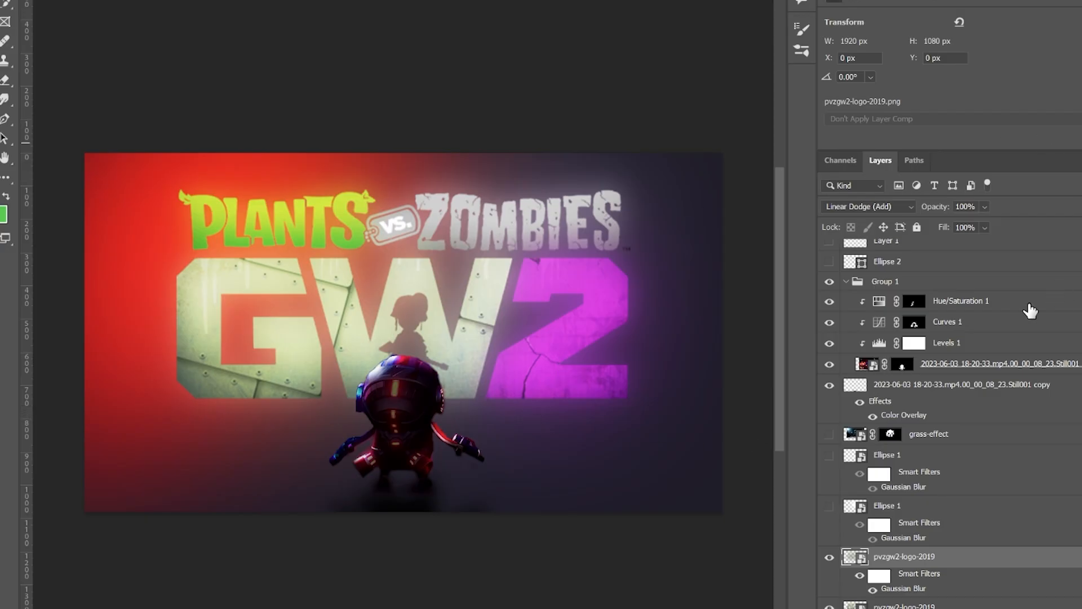
pyautogui.keyDown('shift'); pyautogui.click(902, 364); pyautogui.keyUp('shift')
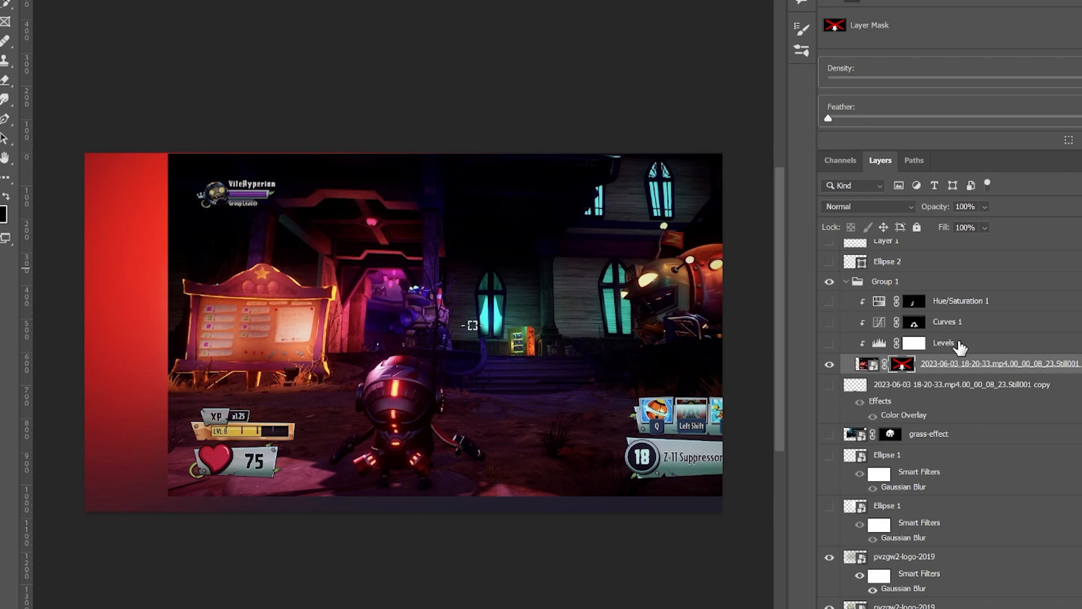
pyautogui.keyDown('shift'); pyautogui.click(902, 365); pyautogui.keyUp('shift')
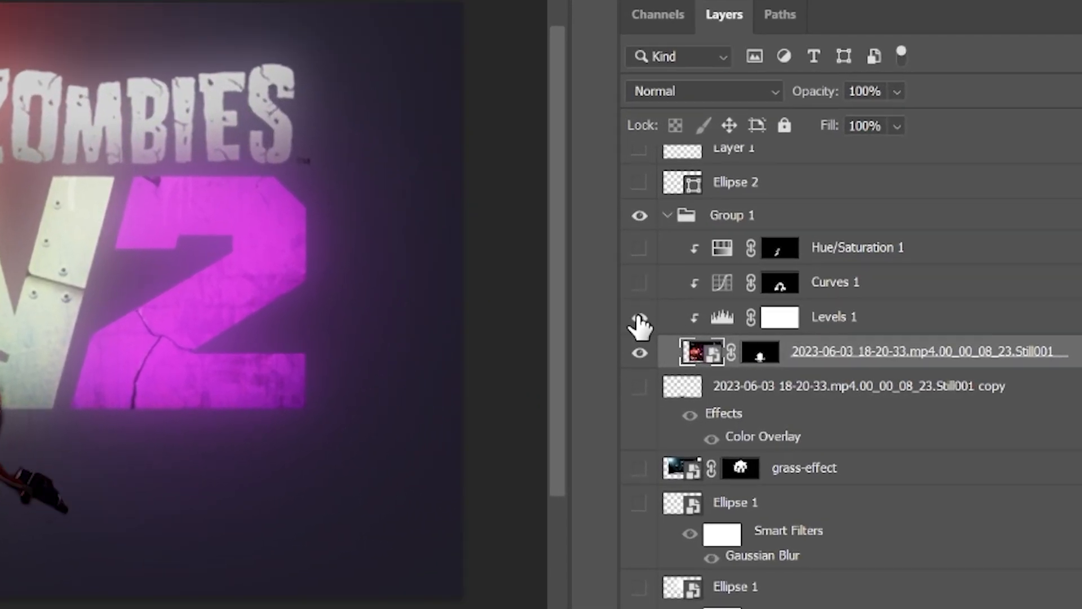
# Step: Show the Levels 1 adjustment and clip it to the character still layer below
pyautogui.click(747, 332)
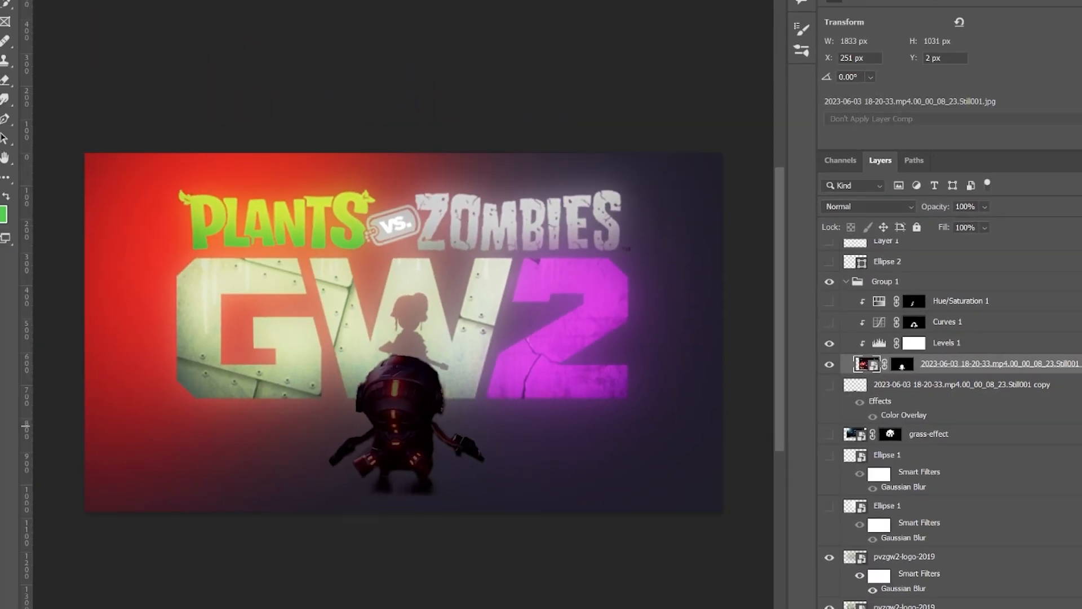
pyautogui.click(834, 316)
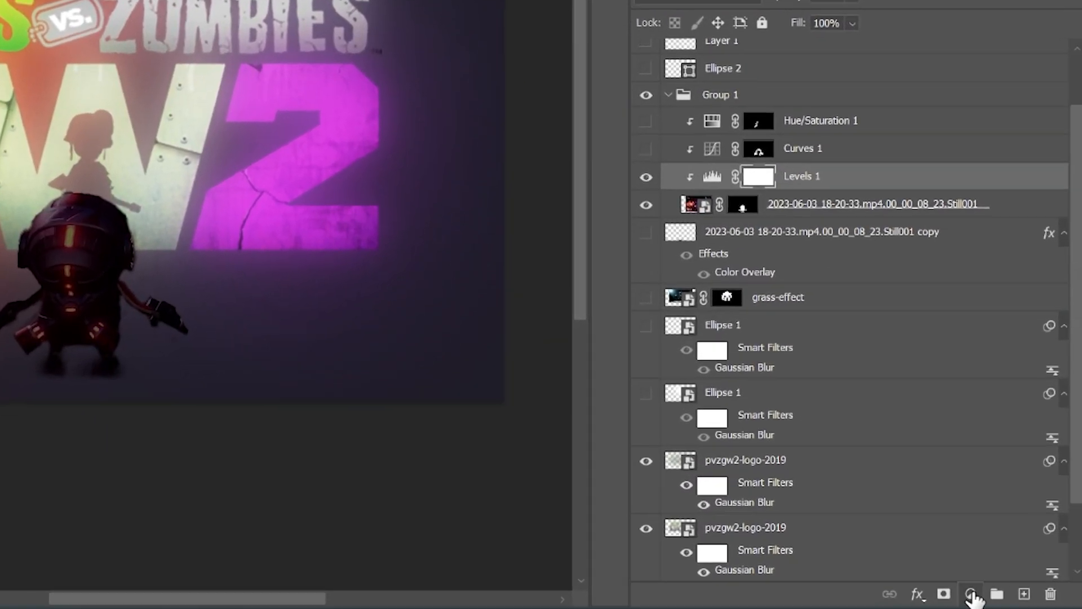
pyautogui.click(970, 593)
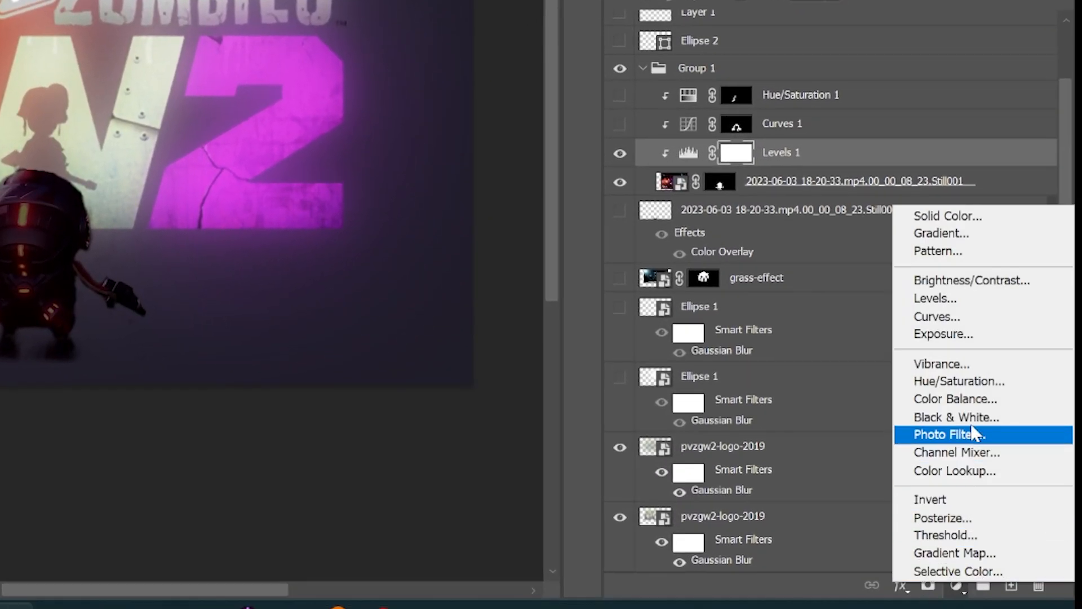
pyautogui.click(786, 146)
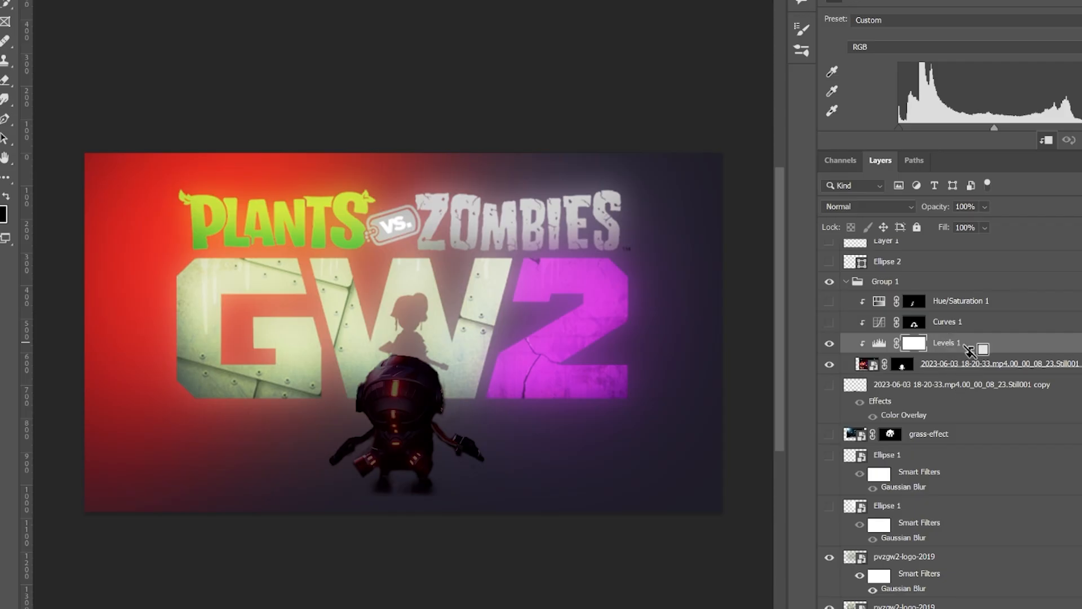
pyautogui.keyDown('alt'); pyautogui.click(975, 352); pyautogui.keyUp('alt')
pyautogui.keyDown('alt'); pyautogui.click(985, 351); pyautogui.keyUp('alt')
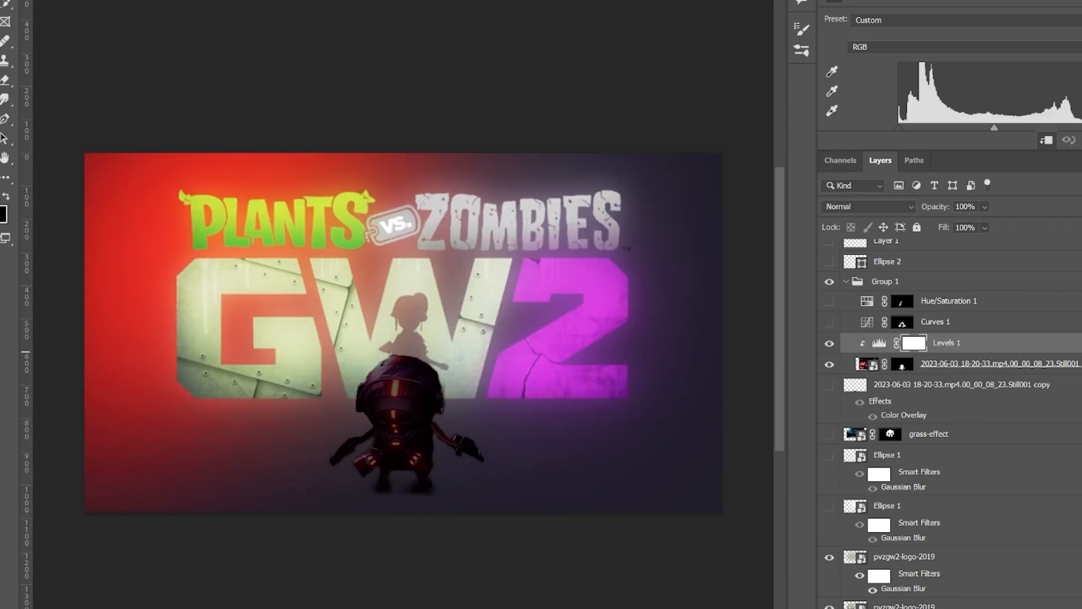
# Step: Set the white output level of the Levels 1 adjustment to 99 to darken the character
pyautogui.scroll(-3, 1033, 102)
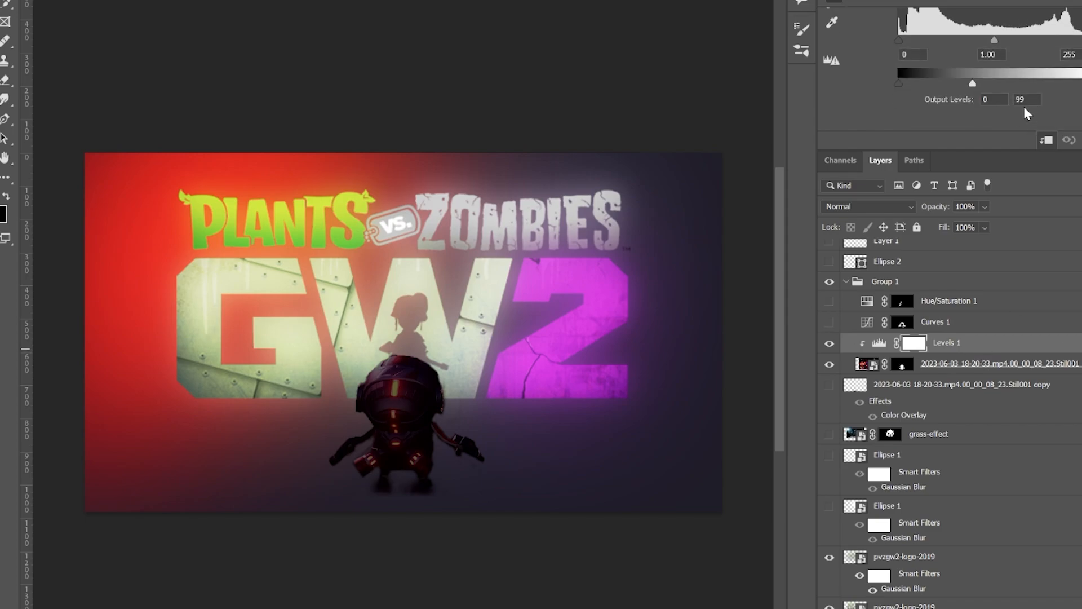
pyautogui.moveTo(977, 86)
pyautogui.mouseDown()
pyautogui.moveTo(1073, 86)
pyautogui.moveTo(976, 85)
pyautogui.mouseUp()
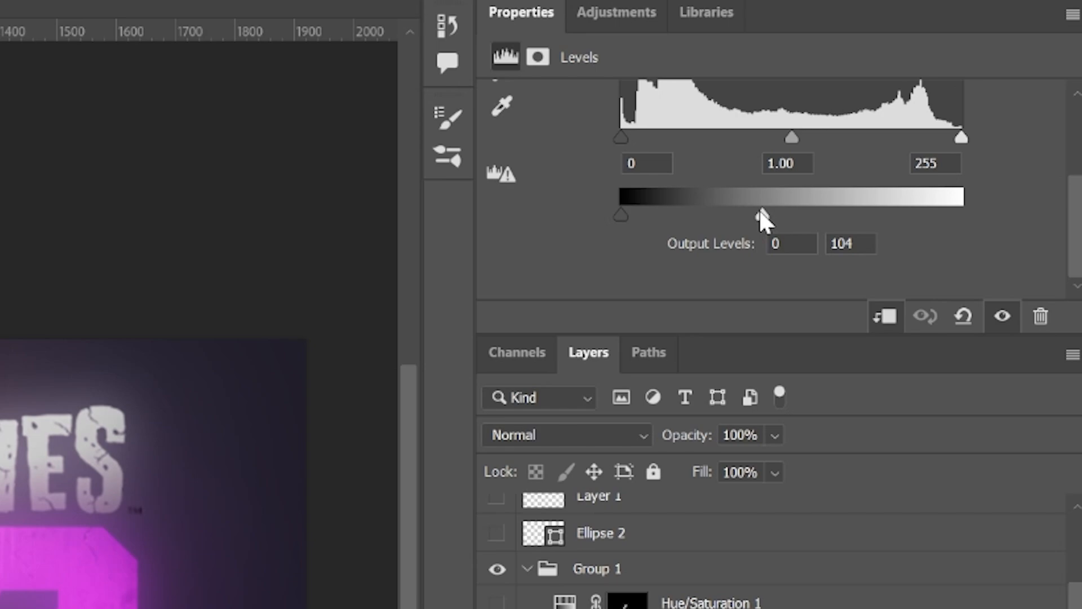
pyautogui.moveTo(759, 210); pyautogui.dragTo(753, 213)
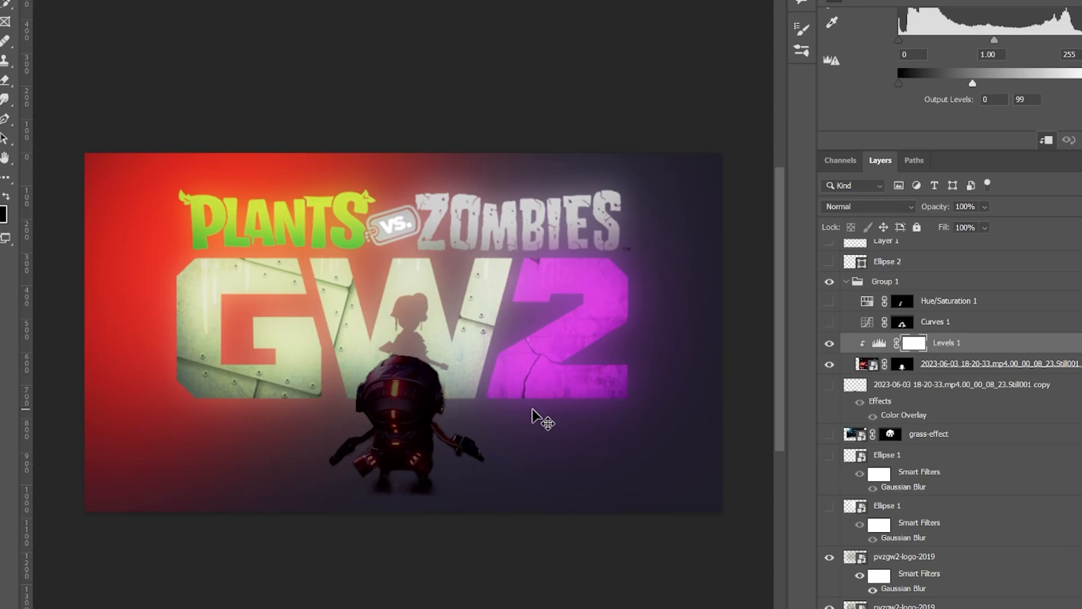
# Step: Show the Curves 1 adjustment above Levels 1 and view its curve settings
pyautogui.click(830, 322)
pyautogui.click(1012, 321)
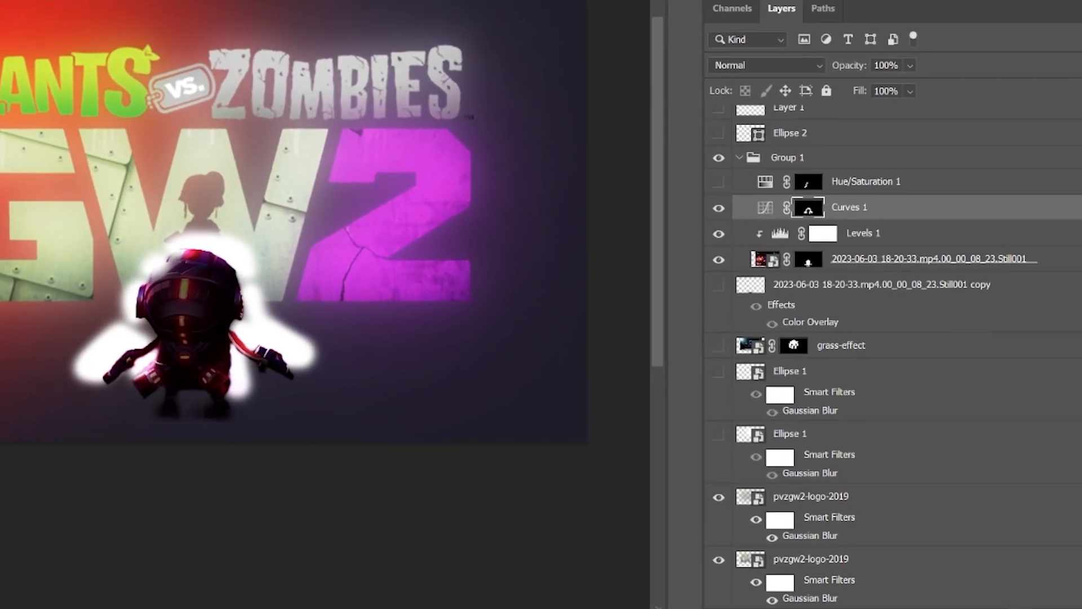
pyautogui.click(1074, 608)
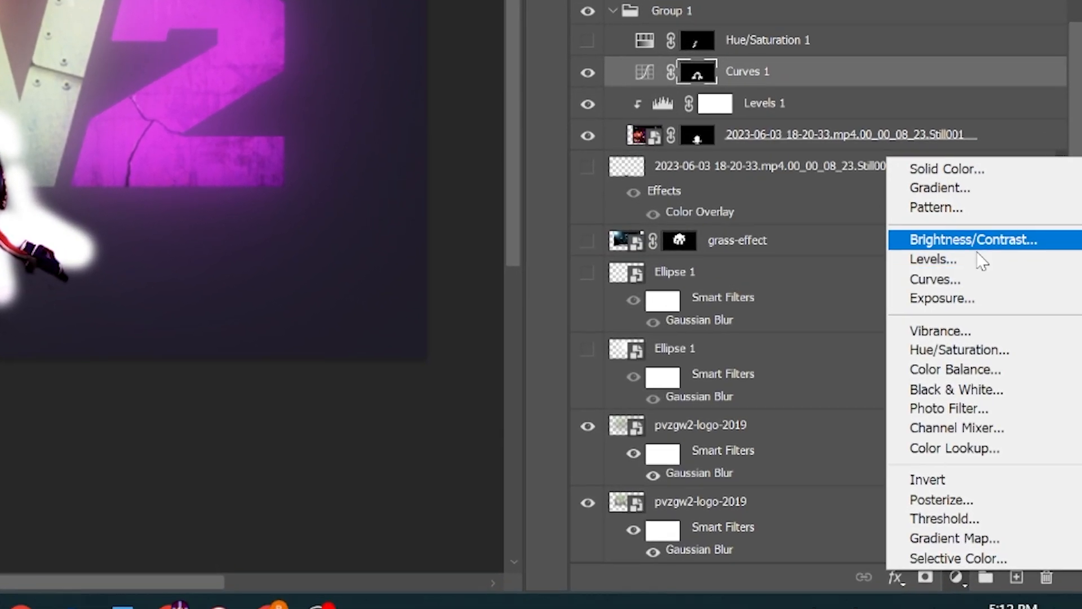
pyautogui.press('Escape')
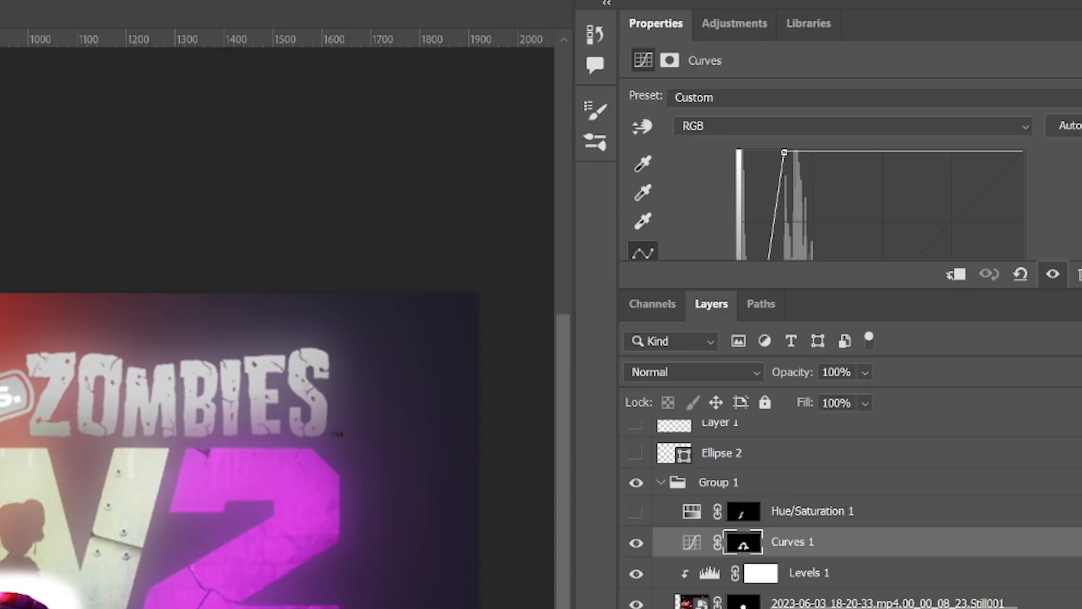
pyautogui.scroll(-4, 812, 137)
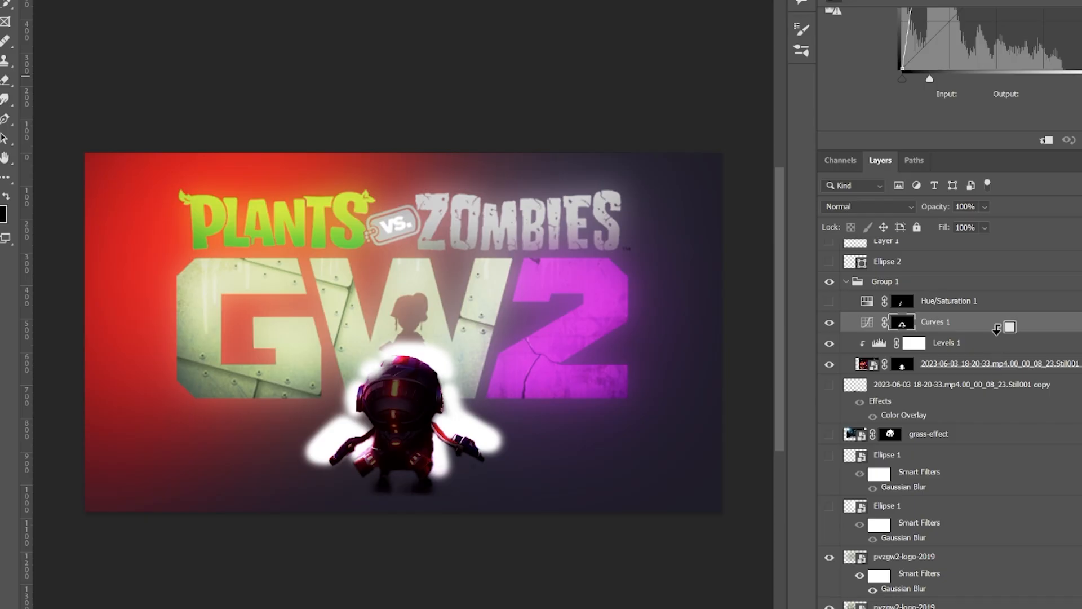
# Step: Clip the Curves 1 adjustment to the character and toggle its visibility to compare the rim lighting
pyautogui.keyDown('alt'); pyautogui.click(892, 558); pyautogui.keyUp('alt')
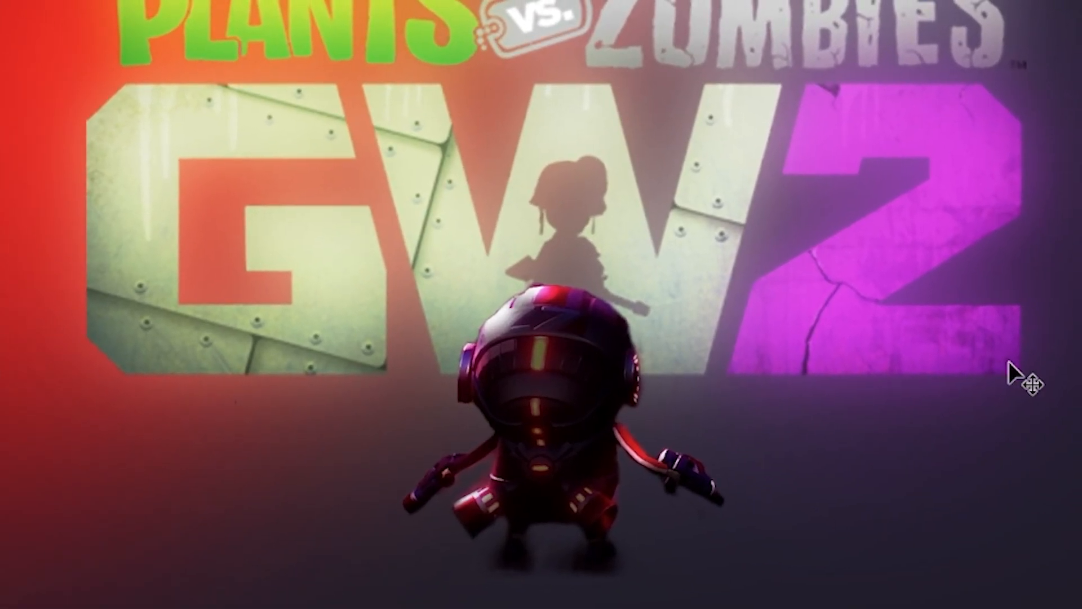
pyautogui.click(830, 323)
pyautogui.click(830, 323)
pyautogui.click(829, 323)
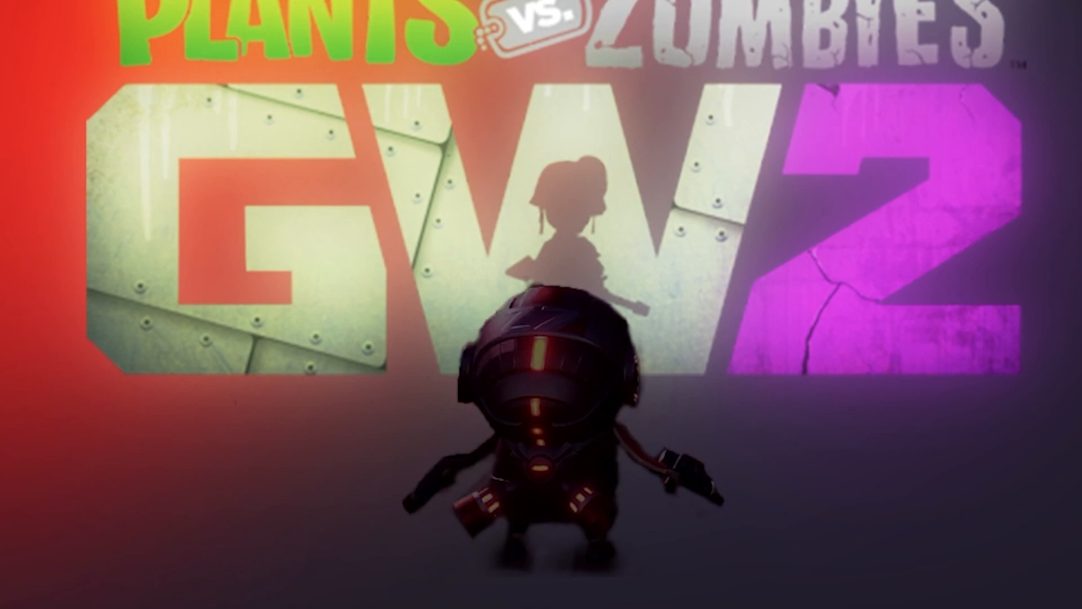
pyautogui.click(829, 324)
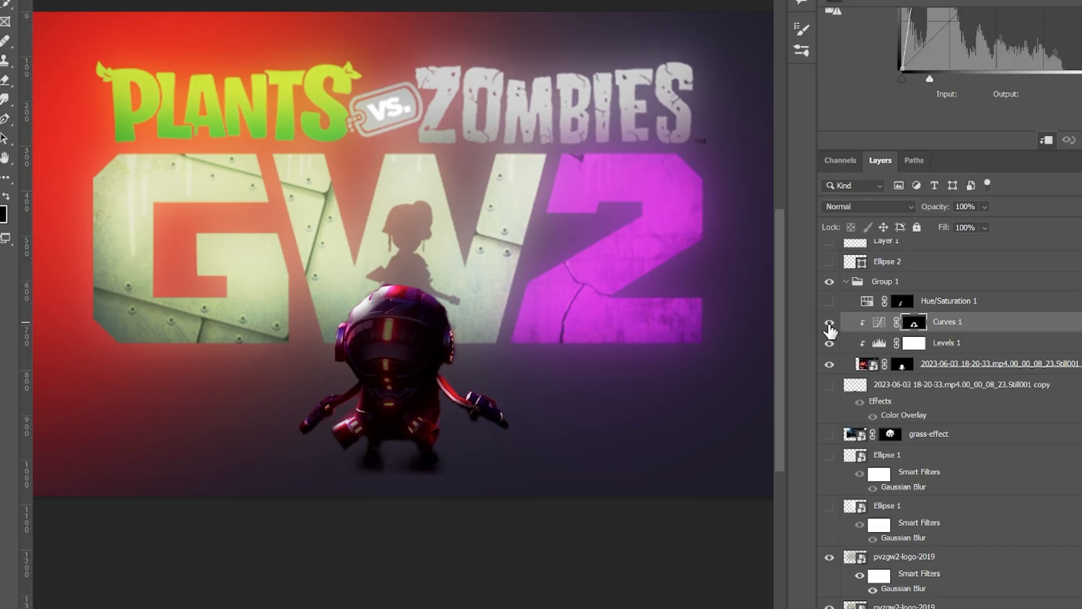
# Step: Hide and show the Curves 1 adjustment again to check the lighting on the character's edges
pyautogui.click(829, 323)
pyautogui.click(829, 324)
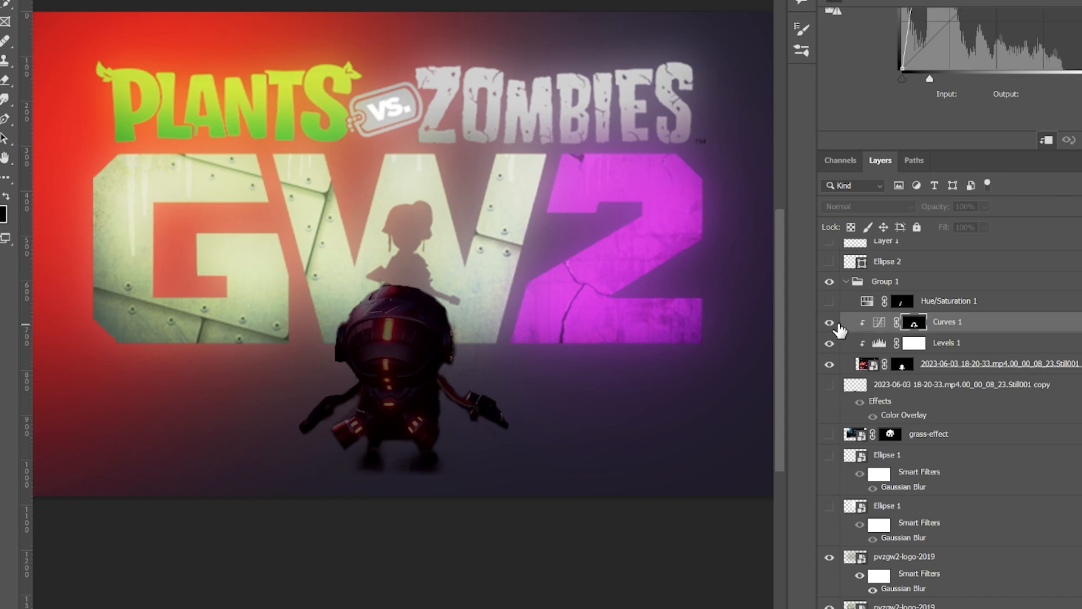
pyautogui.scroll(-1, 958, 333)
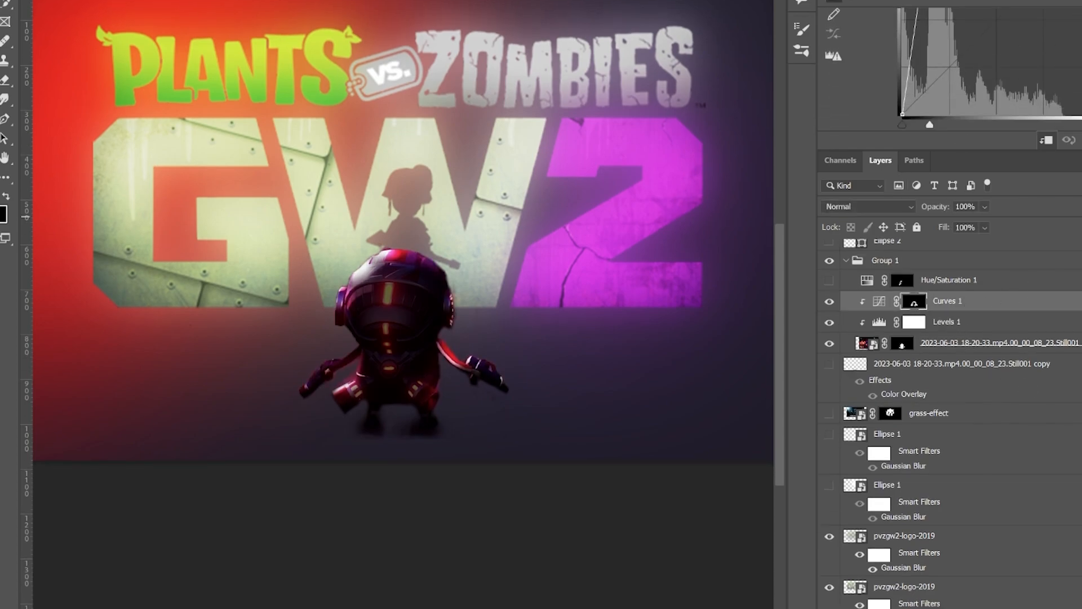
# Step: Add a second Curves adjustment above Curves 1 and clip it to the character
pyautogui.click(1027, 608)
pyautogui.click(1046, 462)
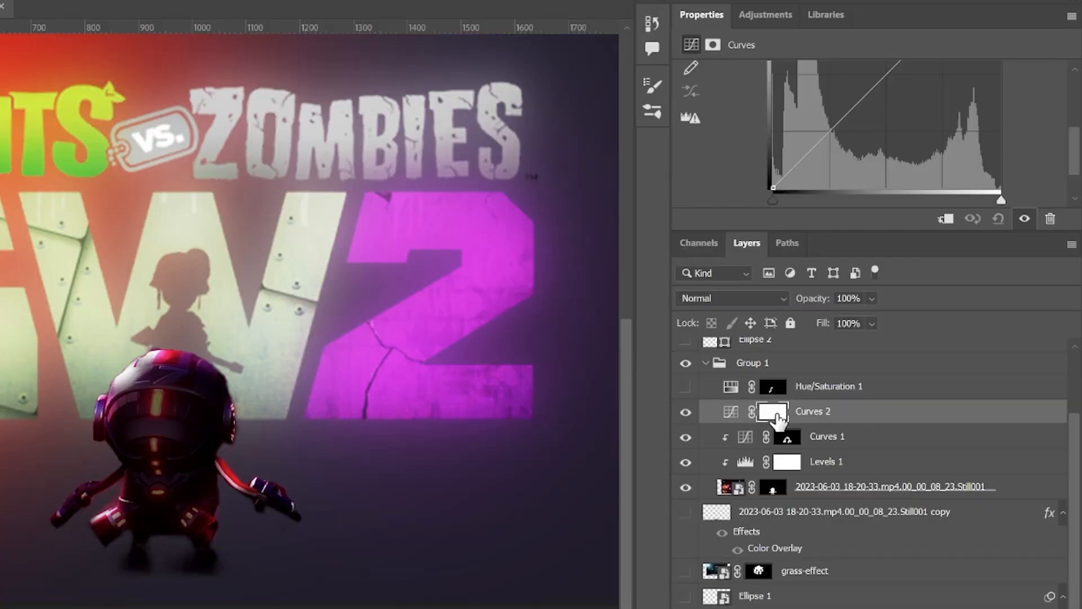
pyautogui.keyDown('alt'); pyautogui.click(868, 424); pyautogui.keyUp('alt')
# Step: Set the new curve's white input to 10 and reveal the brightening only along the helmet's edge by painting on its inverted mask
pyautogui.scroll(-1, 924, 144)
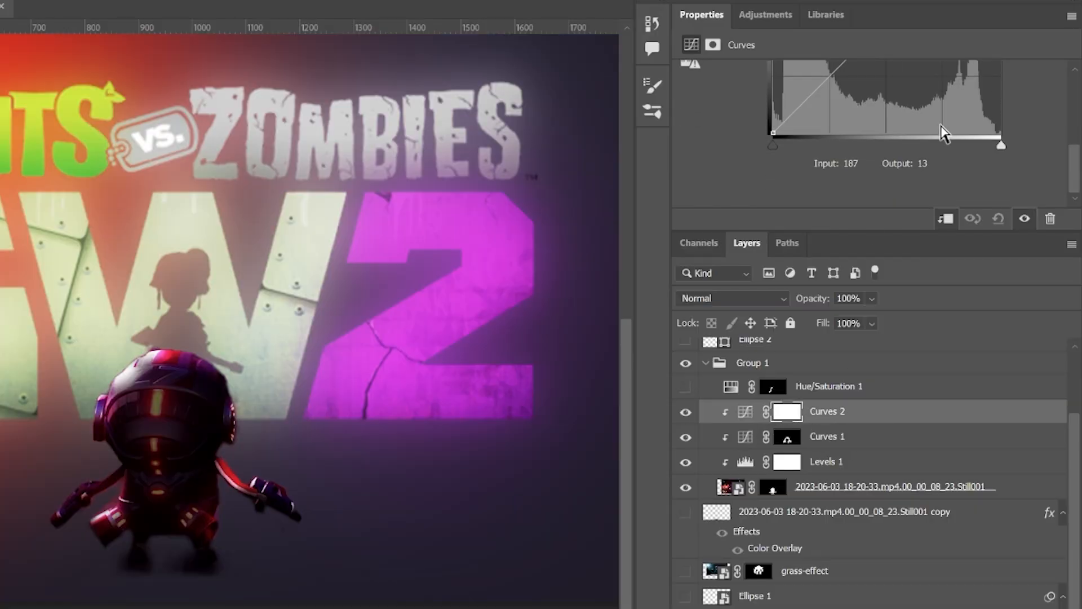
pyautogui.moveTo(1000, 145); pyautogui.dragTo(782, 145)
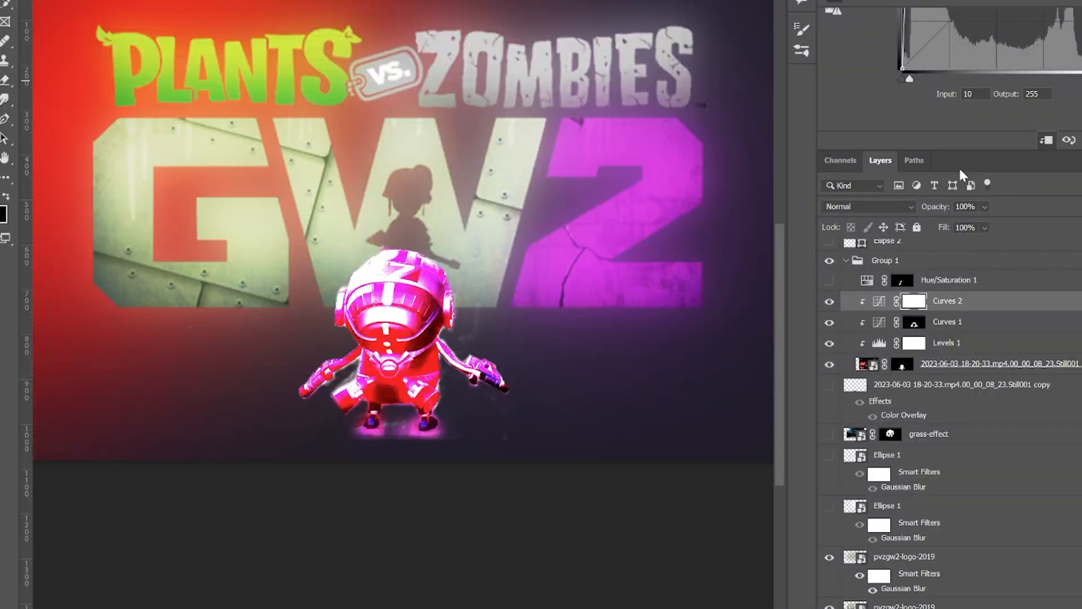
pyautogui.hotkey('ctrl', 'i')
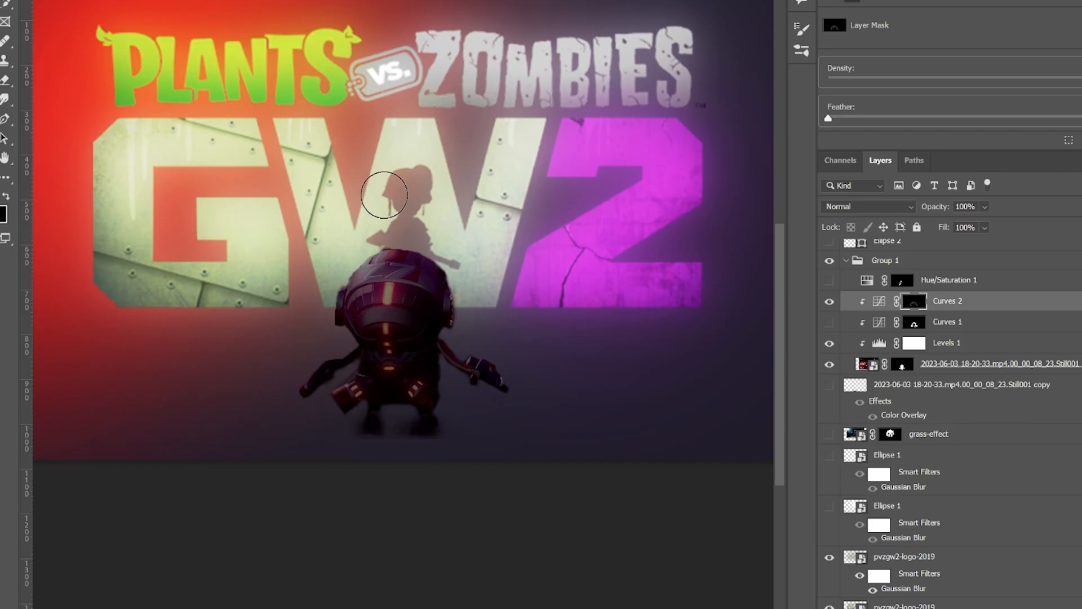
pyautogui.moveTo(384, 195)
pyautogui.mouseDown()
pyautogui.moveTo(393, 232)
pyautogui.moveTo(319, 304)
pyautogui.moveTo(361, 230)
pyautogui.moveTo(260, 333)
pyautogui.moveTo(290, 418)
pyautogui.moveTo(475, 450)
pyautogui.moveTo(367, 313)
pyautogui.mouseUp()
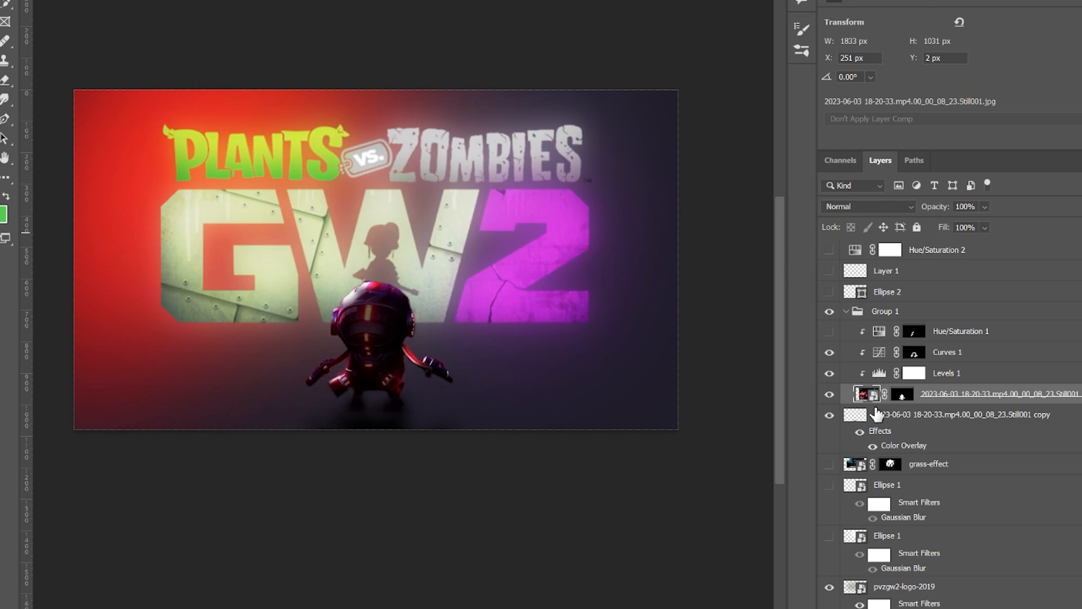
# Step: Review the Color Overlay settings of the character still's copy layer that serves as its shadow
pyautogui.click(947, 411)
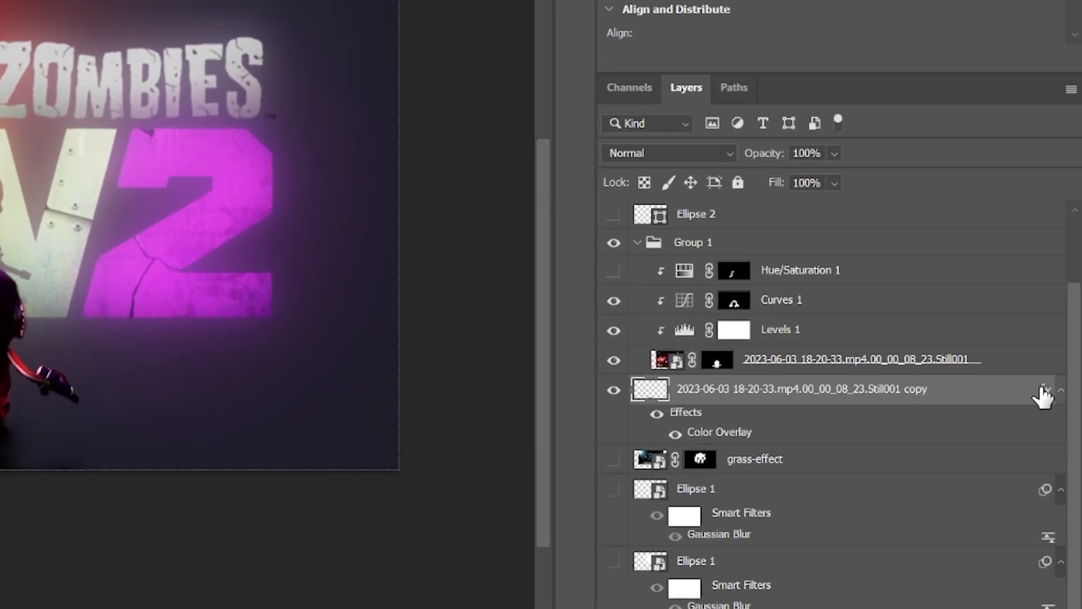
pyautogui.doubleClick(1043, 390)
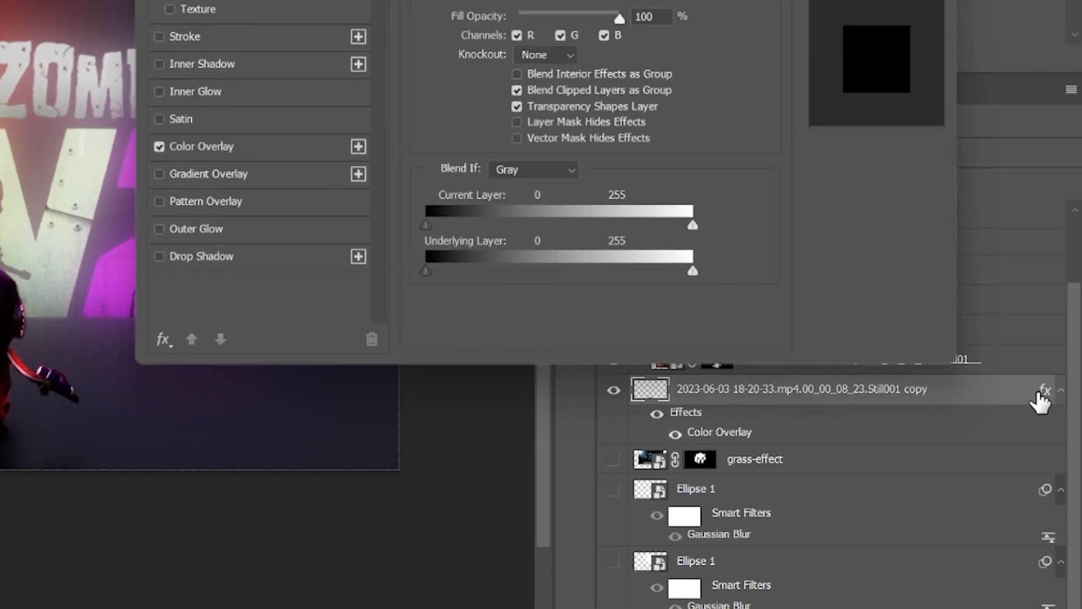
pyautogui.click(248, 361)
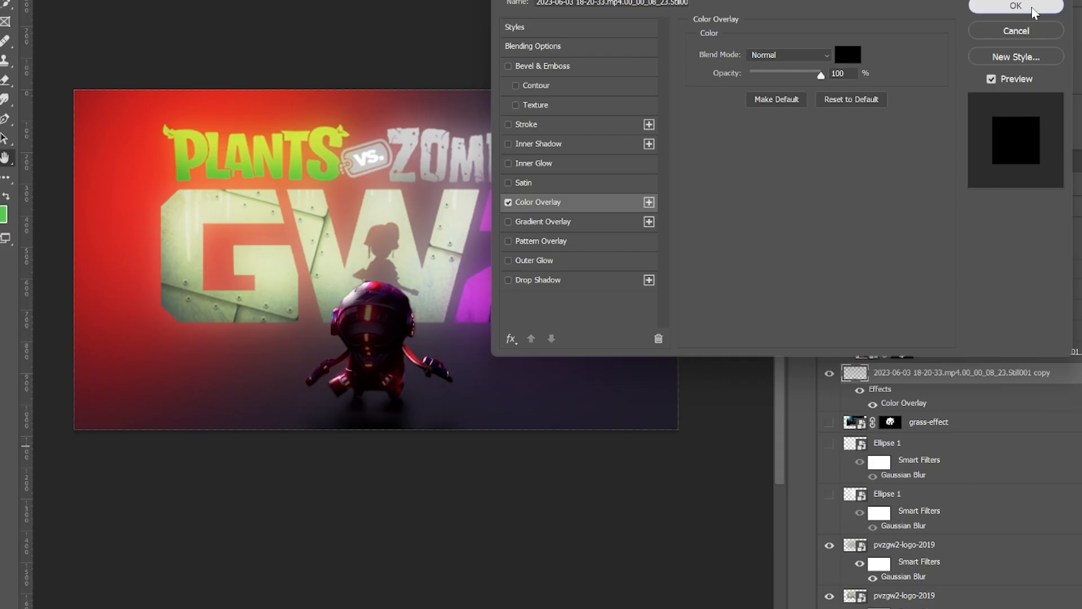
pyautogui.click(890, 82)
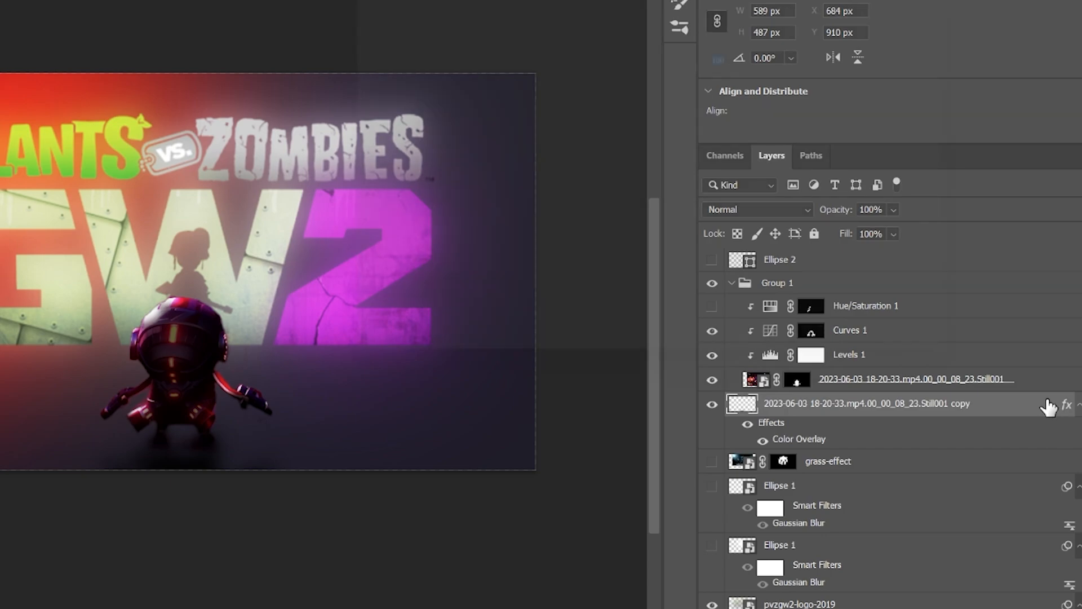
# Step: Reopen the copy layer's Color Overlay and inspect its overlay color, leaving the settings as they are
pyautogui.doubleClick(1055, 404)
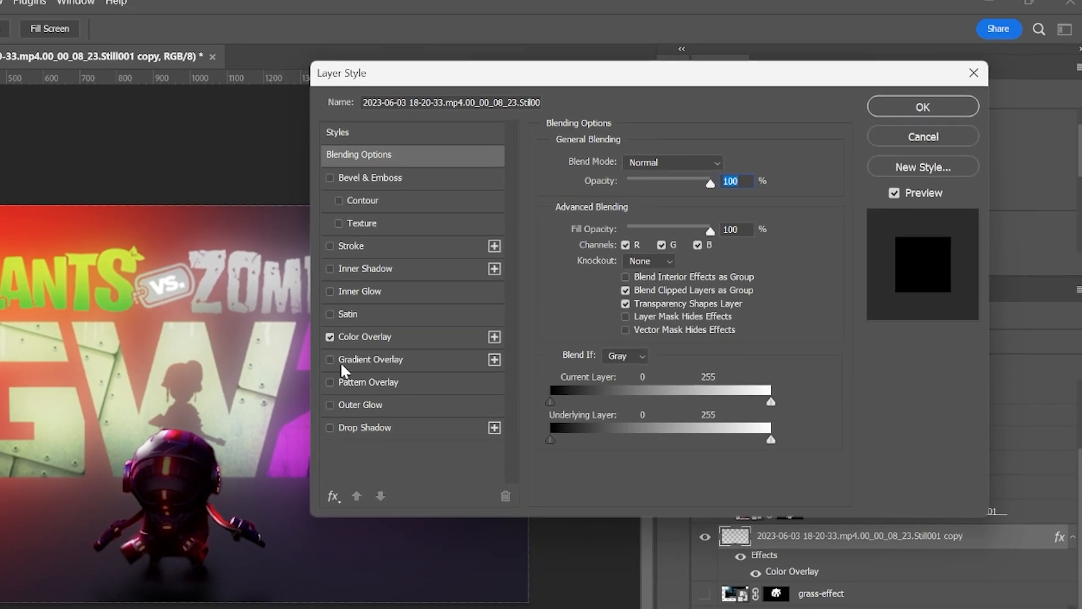
pyautogui.click(389, 338)
pyautogui.click(728, 164)
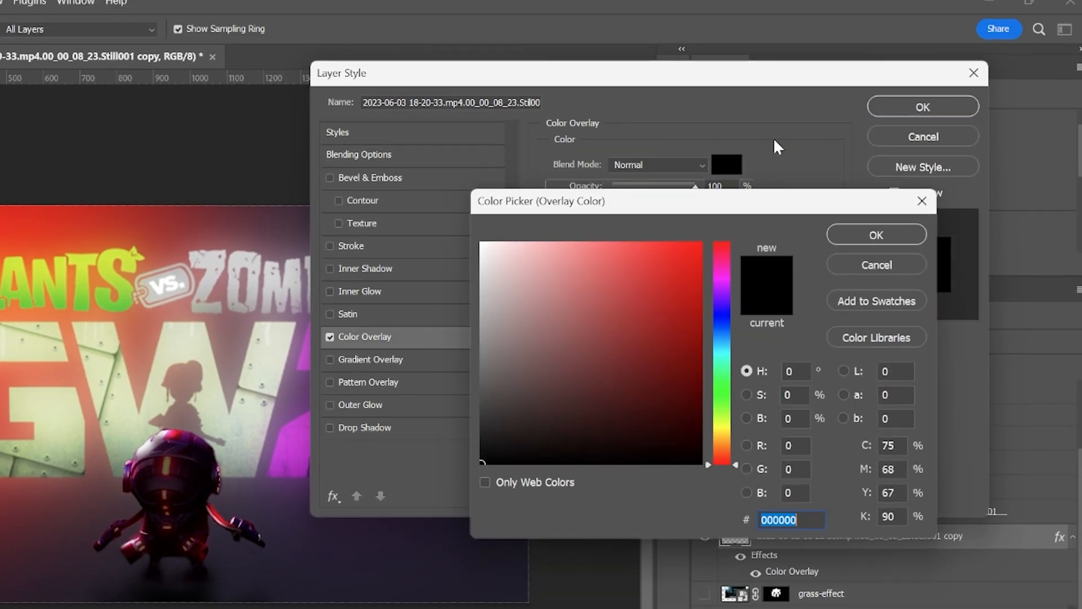
pyautogui.click(907, 240)
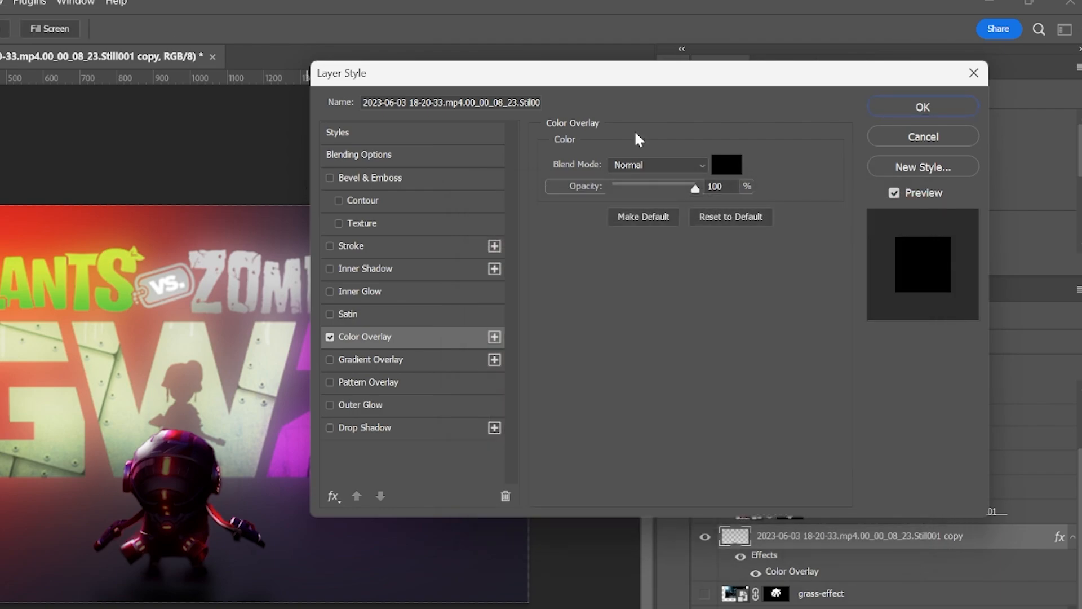
pyautogui.click(952, 107)
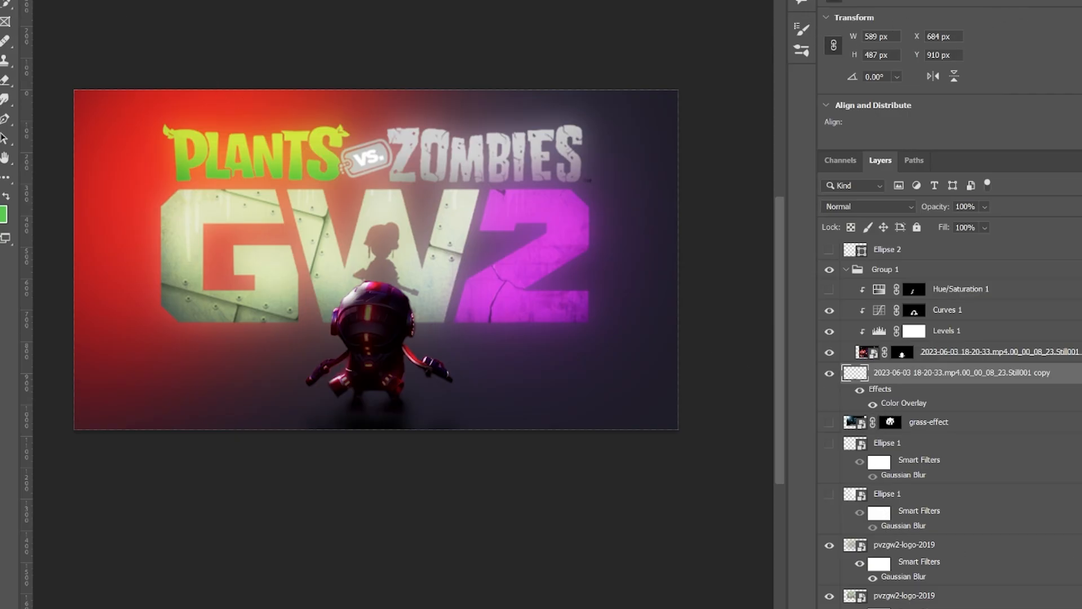
pyautogui.click(169, 2)
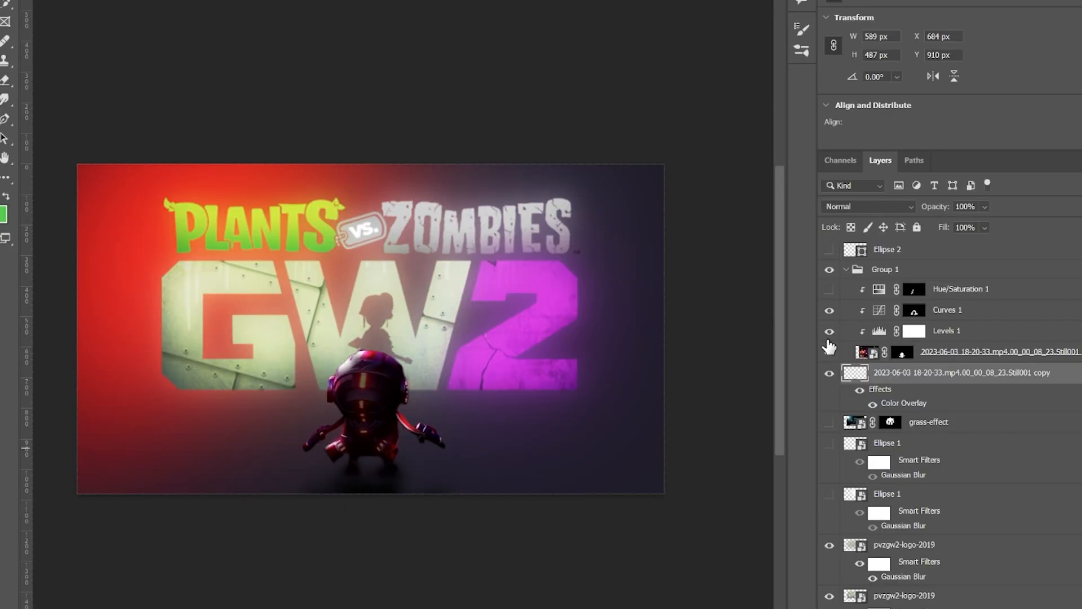
# Step: Show the grass-effect layer and temporarily disable its mask to compare the robot with and without the cutout
pyautogui.scroll(-2, 948, 495)
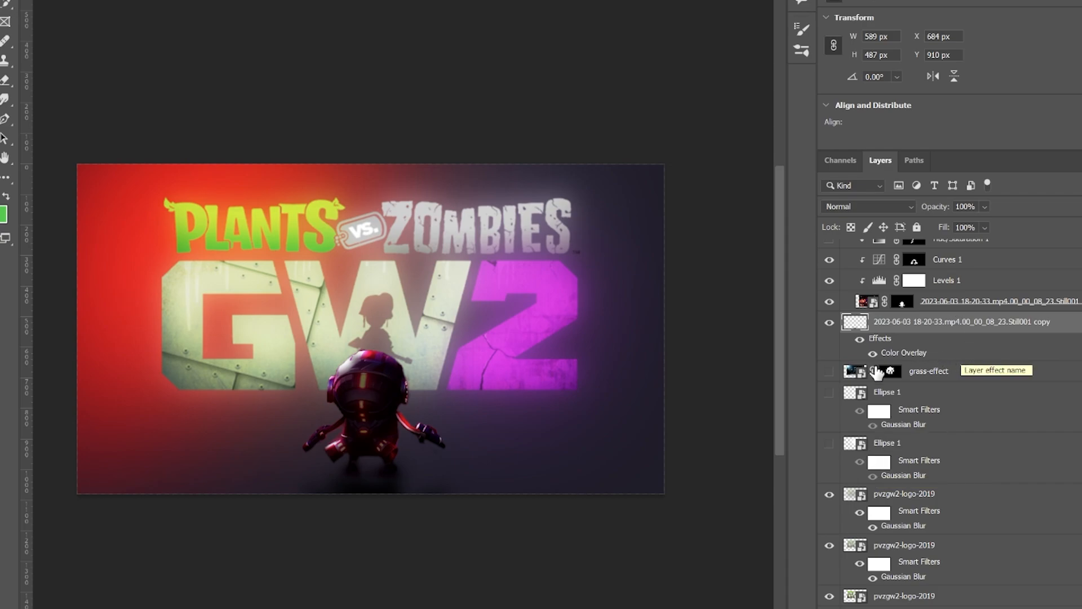
pyautogui.click(829, 372)
pyautogui.rightClick(891, 372)
pyautogui.click(1009, 383)
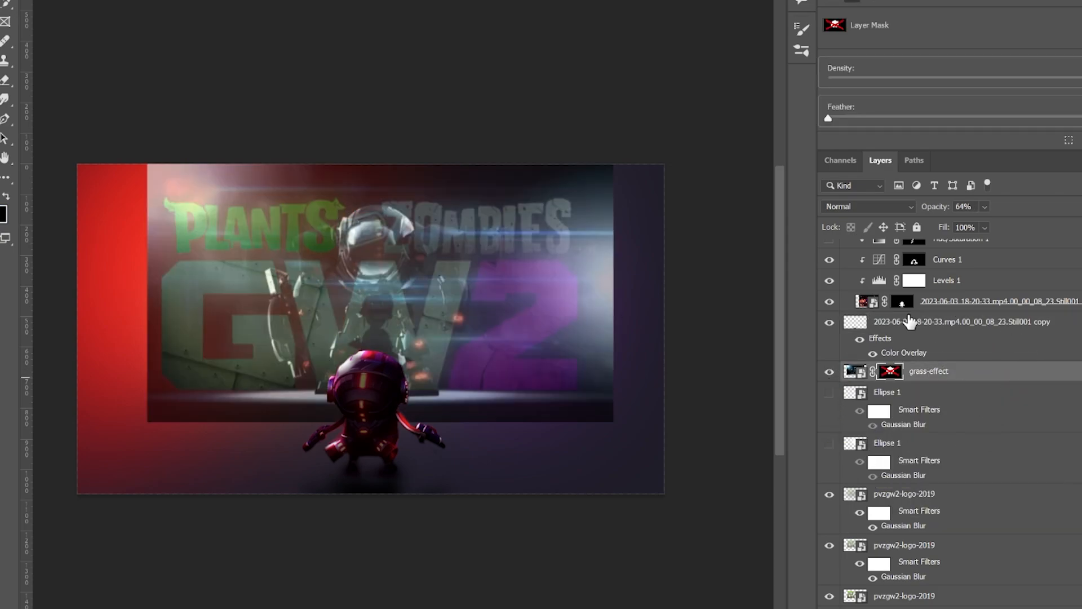
pyautogui.rightClick(889, 373)
pyautogui.click(984, 380)
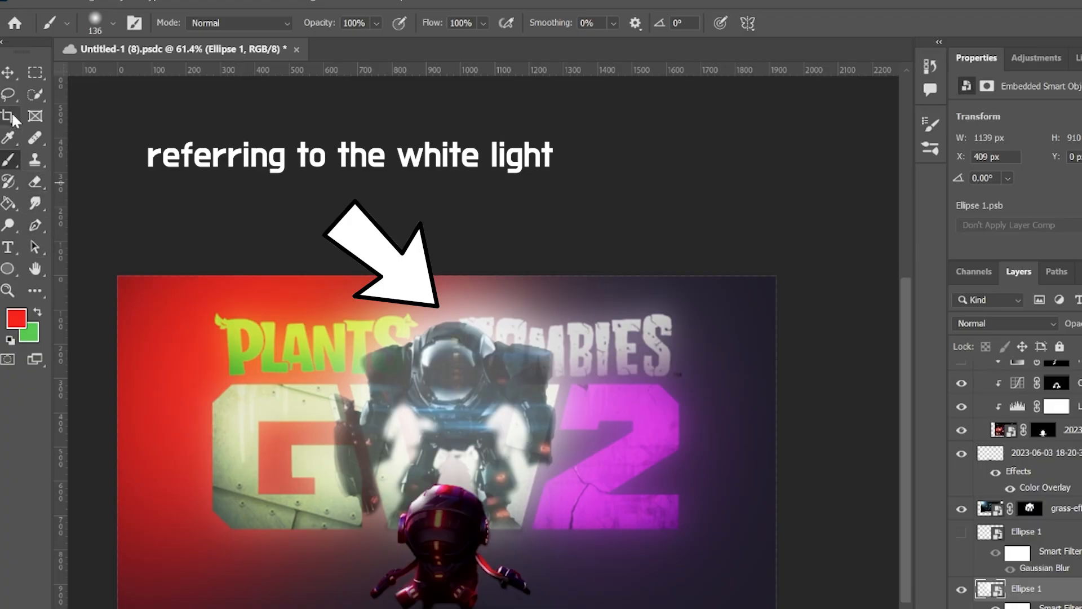
# Step: Draw a white ellipse of about 310 × 369 px over the left part of the logo and undo it
pyautogui.click(8, 265)
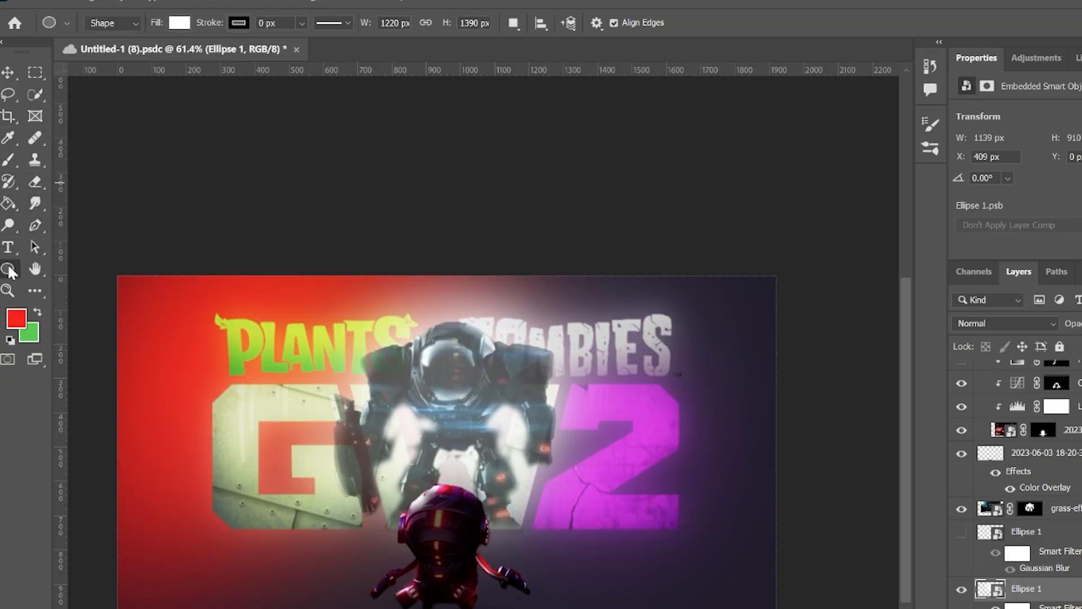
pyautogui.click(49, 284)
pyautogui.moveTo(220, 332); pyautogui.dragTo(325, 459)
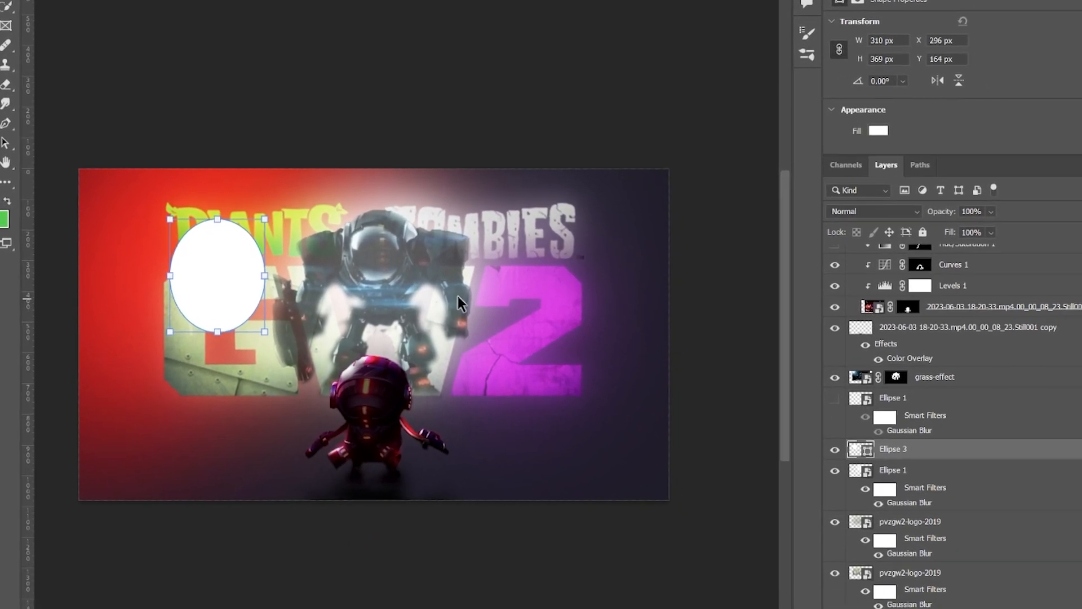
pyautogui.hotkey('ctrl', 'z')
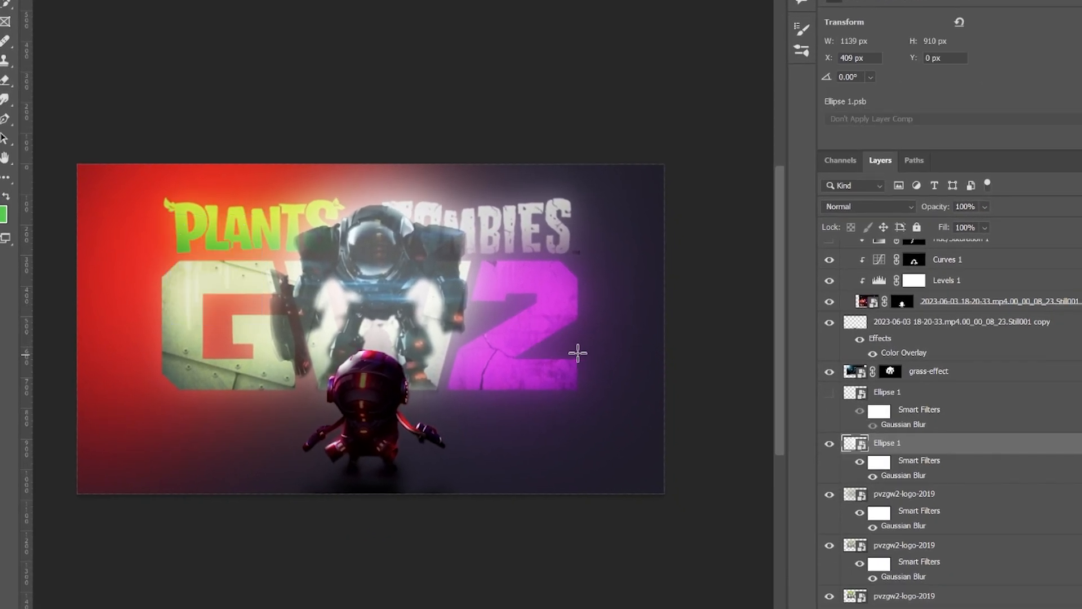
# Step: Check the Gaussian Blur radius on the visible Ellipse 1 glow layer behind the robot
pyautogui.doubleClick(926, 475)
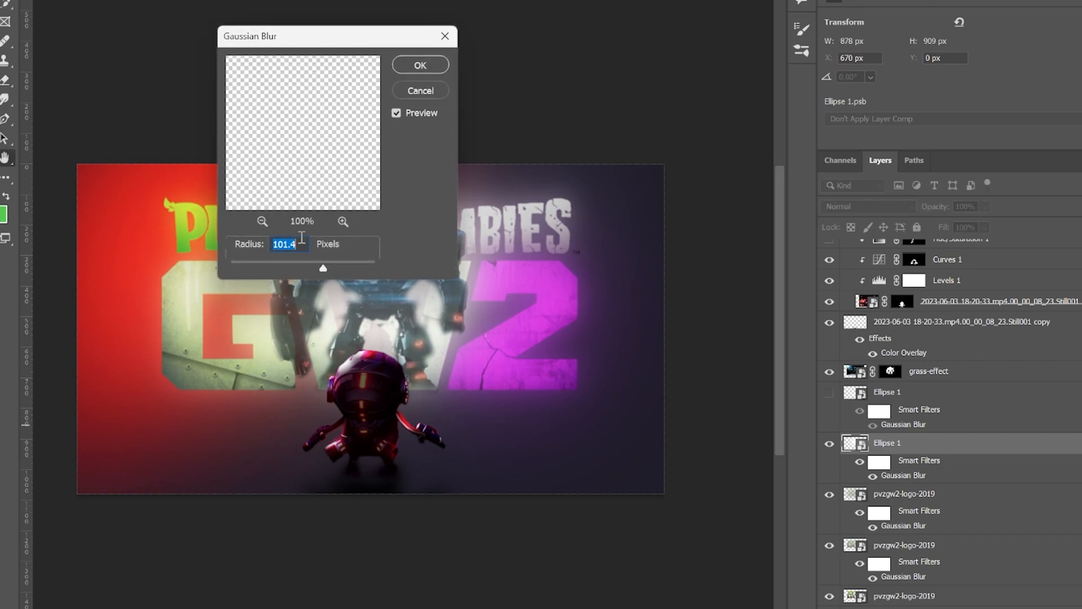
pyautogui.press('Return')
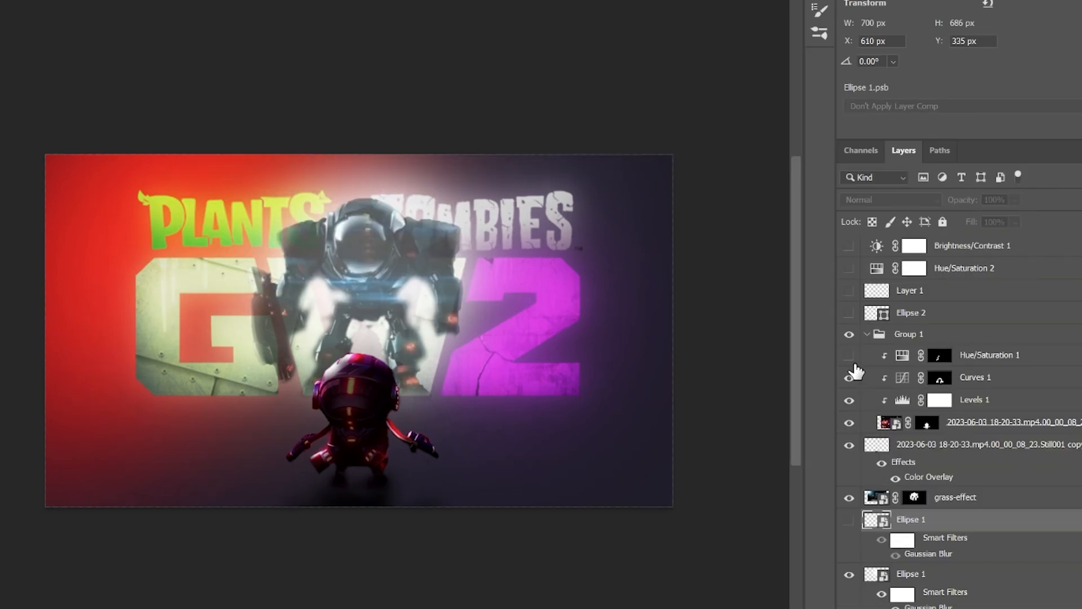
# Step: Show the Hue/Saturation 2 and Brightness/Contrast 1 adjustments above the whole composition and view their settings
pyautogui.click(861, 271)
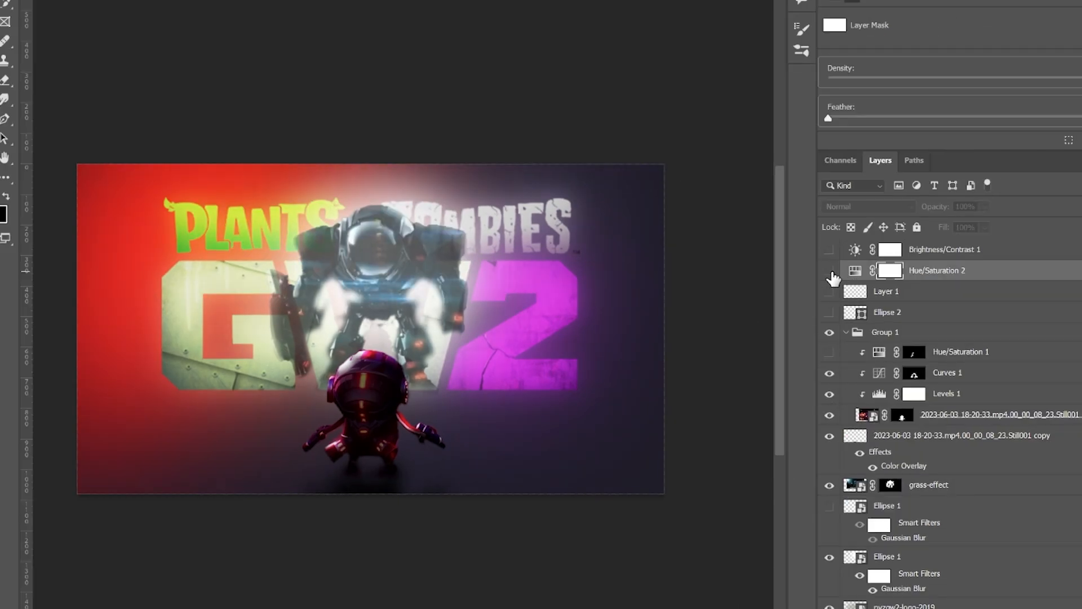
pyautogui.click(830, 271)
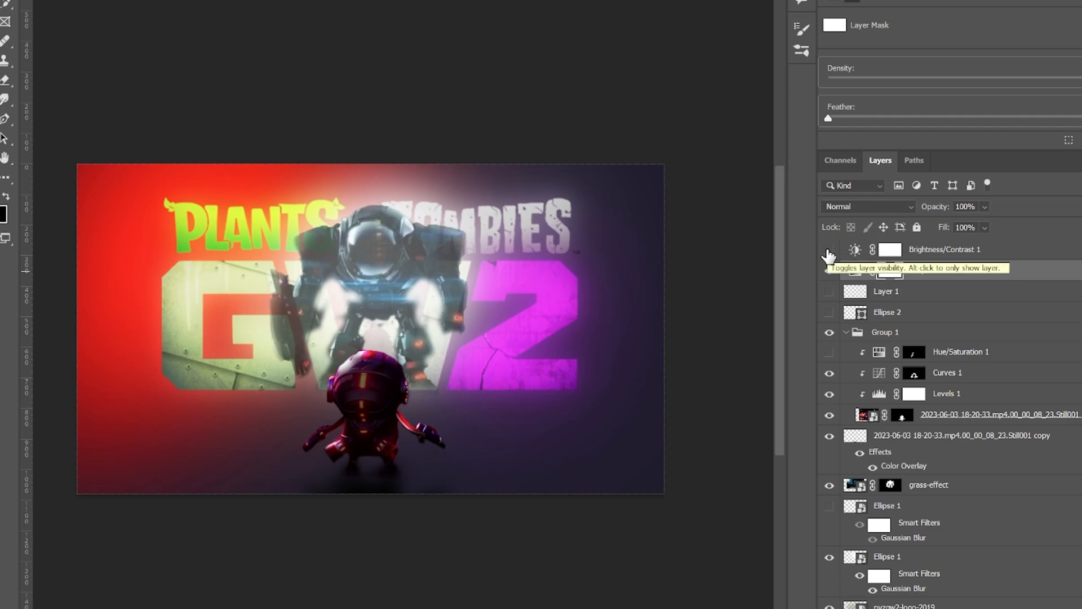
pyautogui.click(830, 250)
pyautogui.click(972, 258)
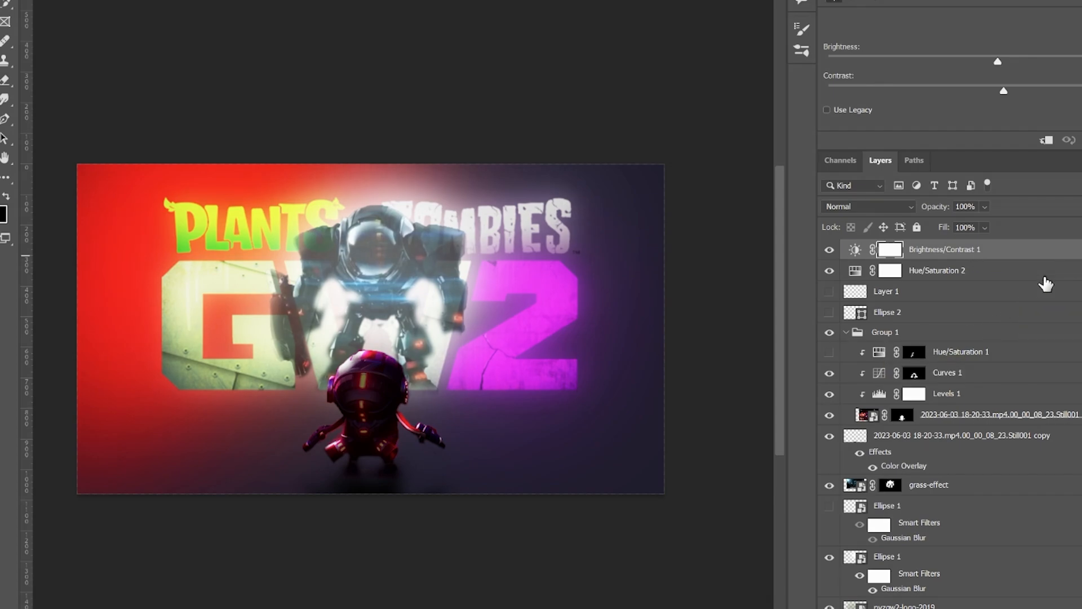
pyautogui.click(1044, 275)
pyautogui.scroll(-3, 1026, 440)
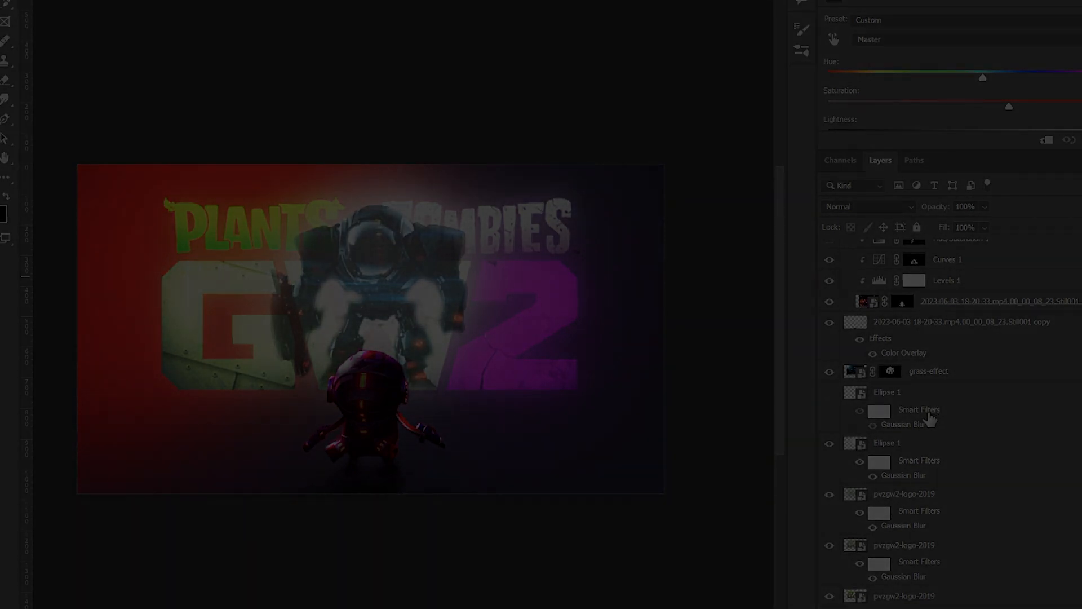